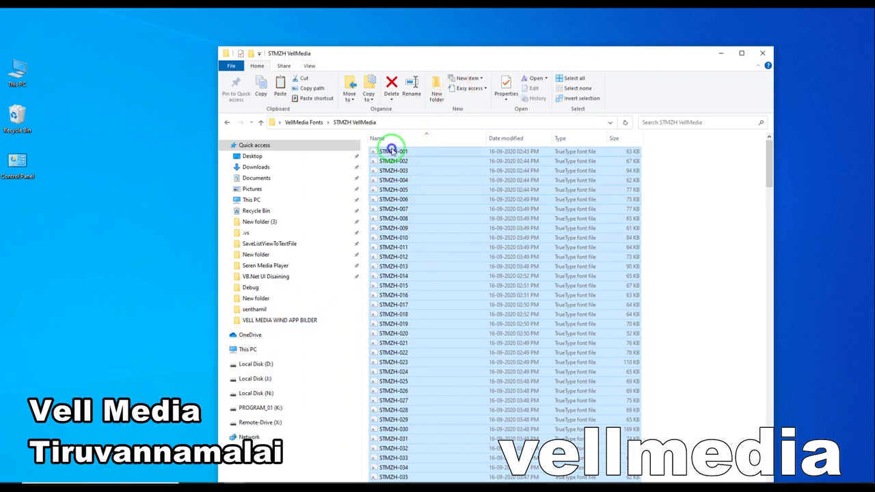
# Install all selected STMZH fonts, replacing the already installed versions for all current items.
pyautogui.rightClick(392, 150)
pyautogui.click(433, 167)
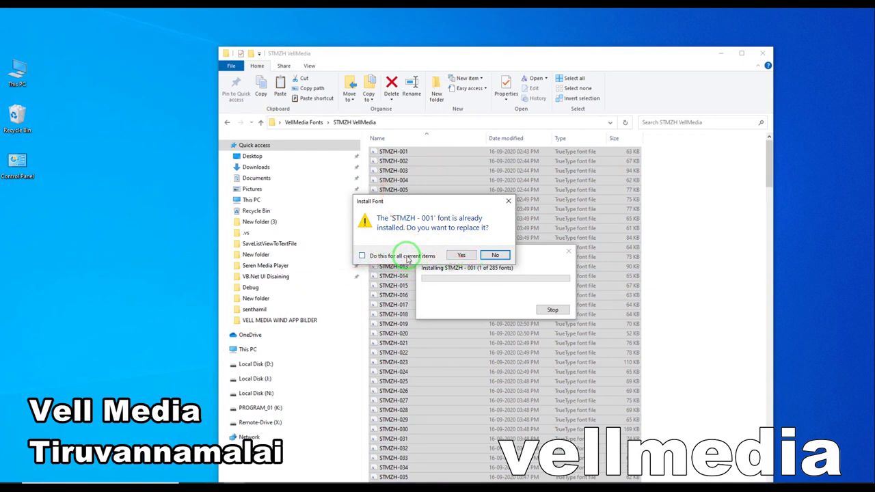
pyautogui.click(407, 255)
pyautogui.click(461, 255)
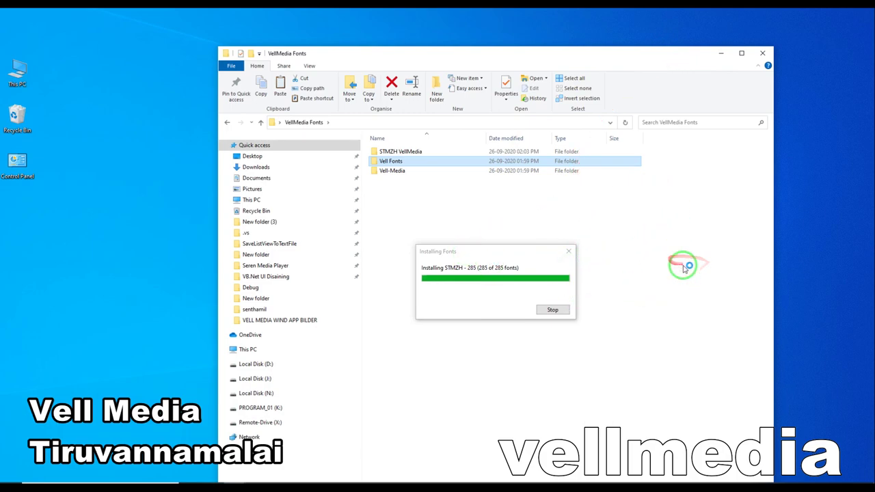
# Minimize the VellMedia Fonts folder window and refresh the desktop.
pyautogui.click(721, 53)
pyautogui.rightClick(383, 238)
pyautogui.click(395, 277)
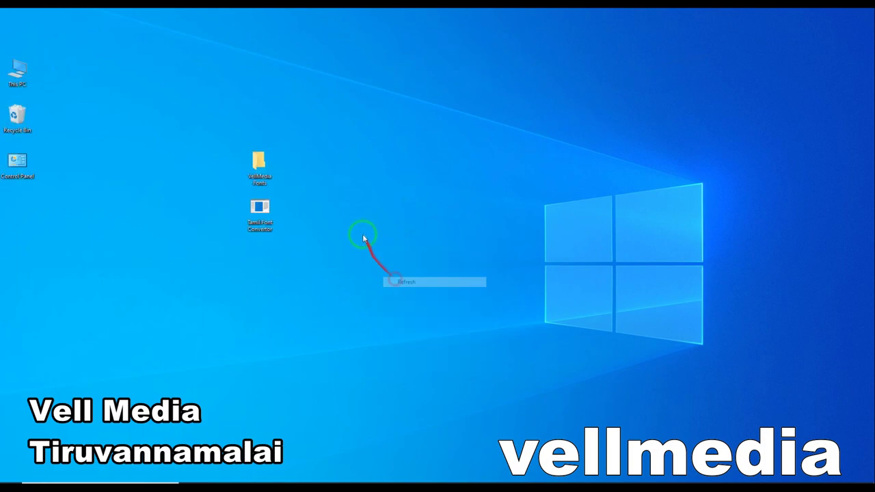
pyautogui.rightClick(363, 233)
pyautogui.click(382, 277)
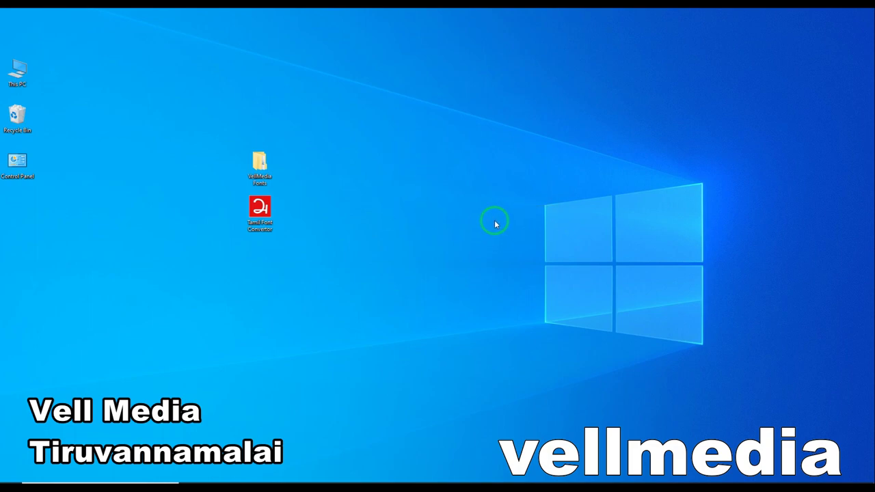
pyautogui.click(257, 165)
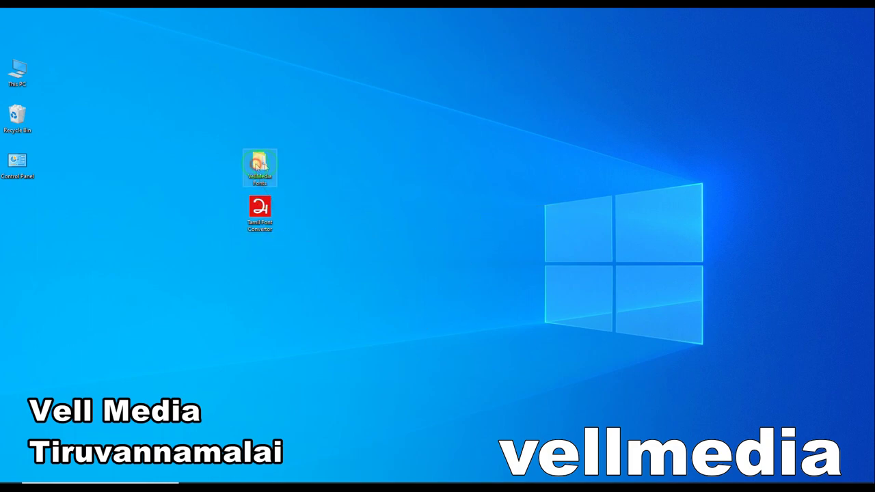
pyautogui.rightClick(322, 219)
pyautogui.click(341, 254)
# Launch the Tamil Font Convertor setup from the desktop and agree to the terms of its license agreement.
pyautogui.click(259, 216)
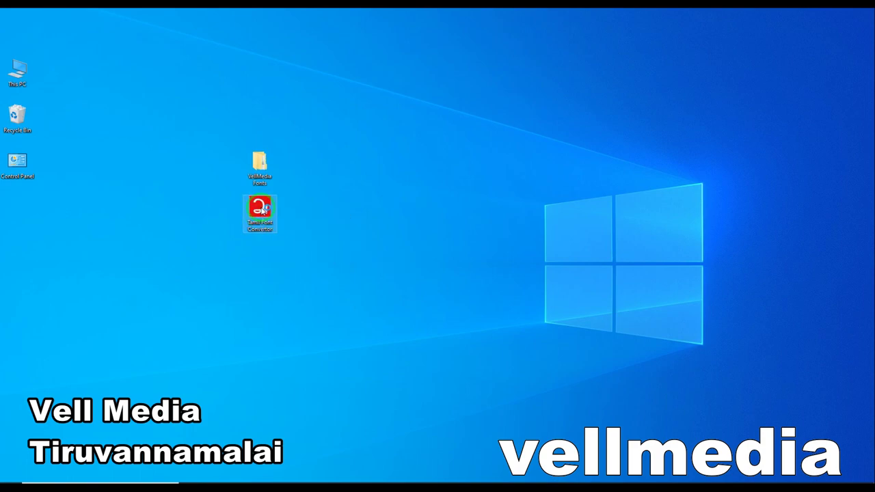
pyautogui.doubleClick(262, 210)
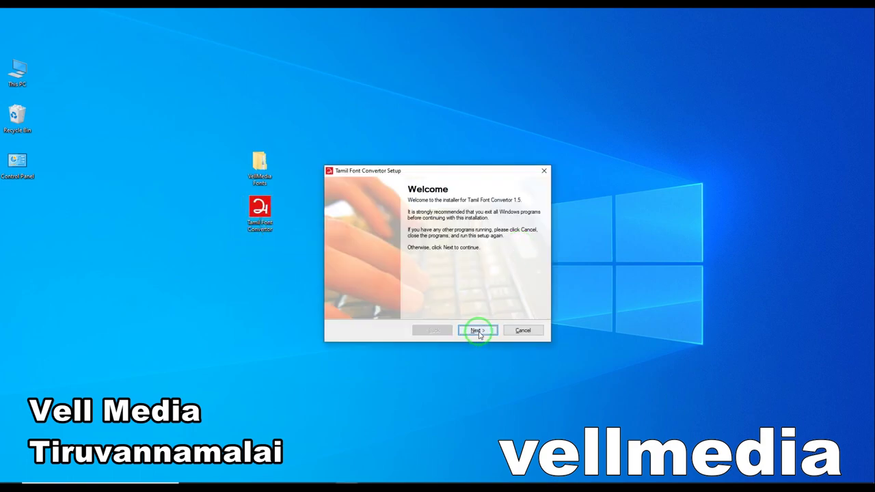
pyautogui.click(477, 331)
pyautogui.click(410, 302)
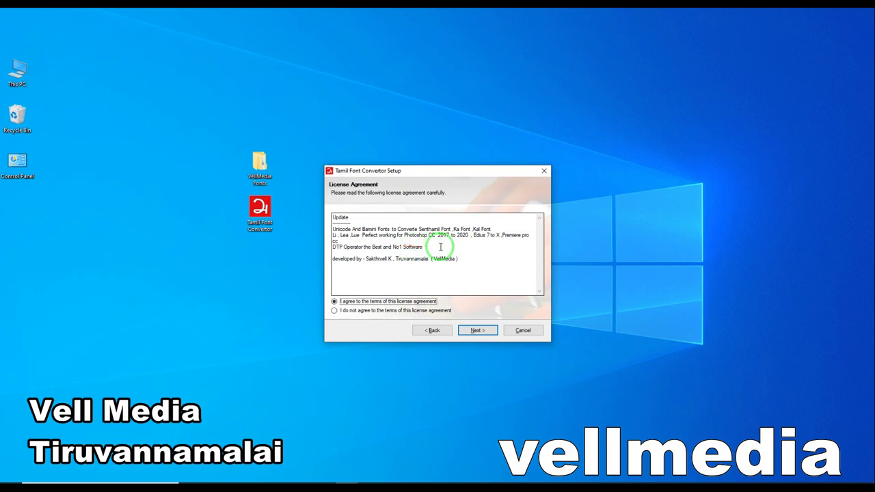
pyautogui.moveTo(457, 235); pyautogui.dragTo(495, 250)
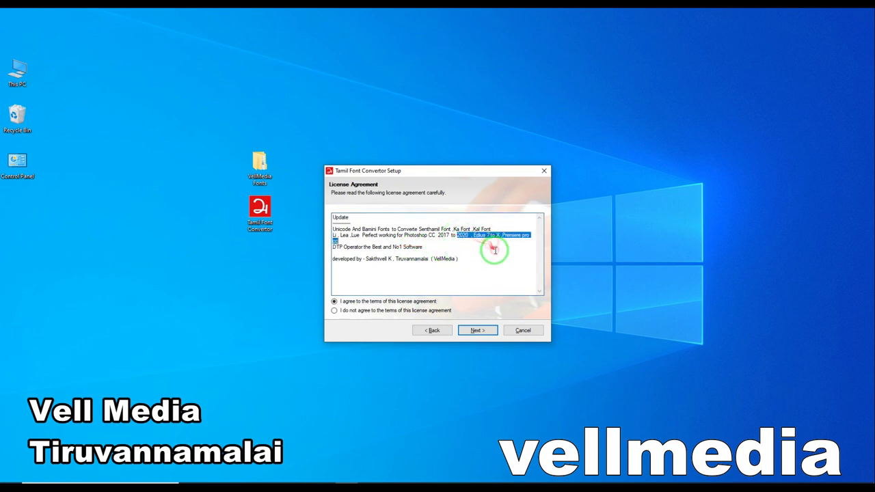
pyautogui.click(483, 270)
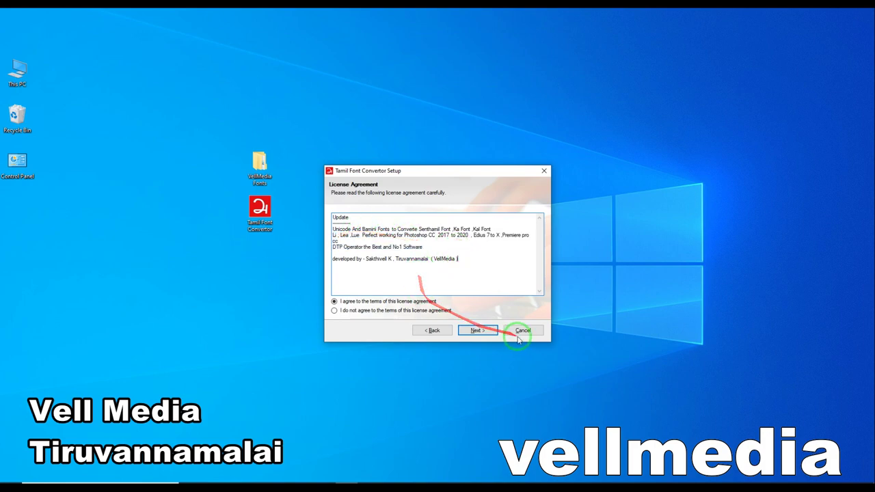
# Install Tamil Font Convertor with the default settings, with shortcuts for the current user only, and exit the installer.
pyautogui.click(477, 331)
pyautogui.click(477, 330)
pyautogui.click(477, 330)
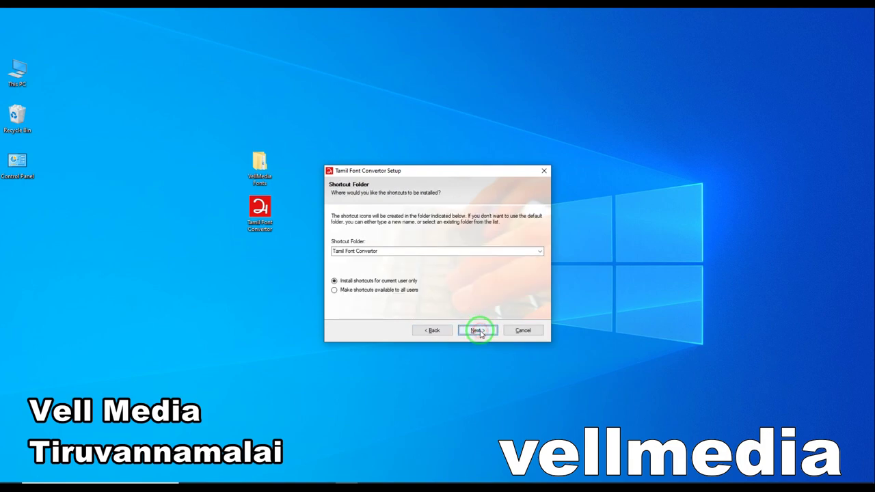
pyautogui.click(477, 330)
pyautogui.click(477, 331)
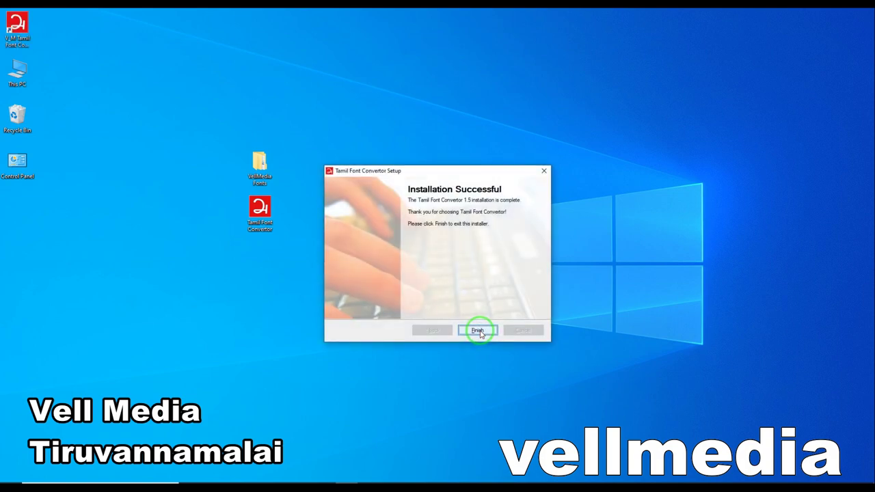
pyautogui.click(478, 331)
# Move the new V_M Tamil Font Convertor shortcut below Control Panel and refresh the desktop.
pyautogui.moveTo(17, 27); pyautogui.dragTo(19, 229)
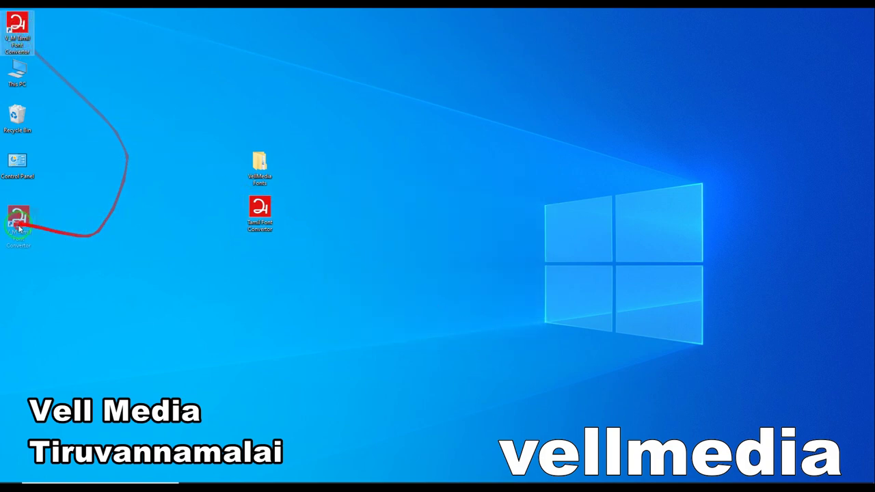
pyautogui.rightClick(201, 117)
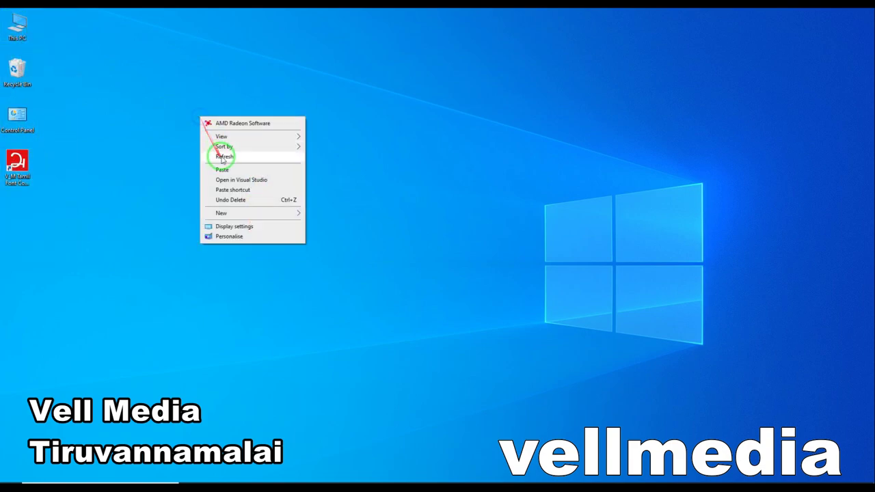
pyautogui.click(224, 157)
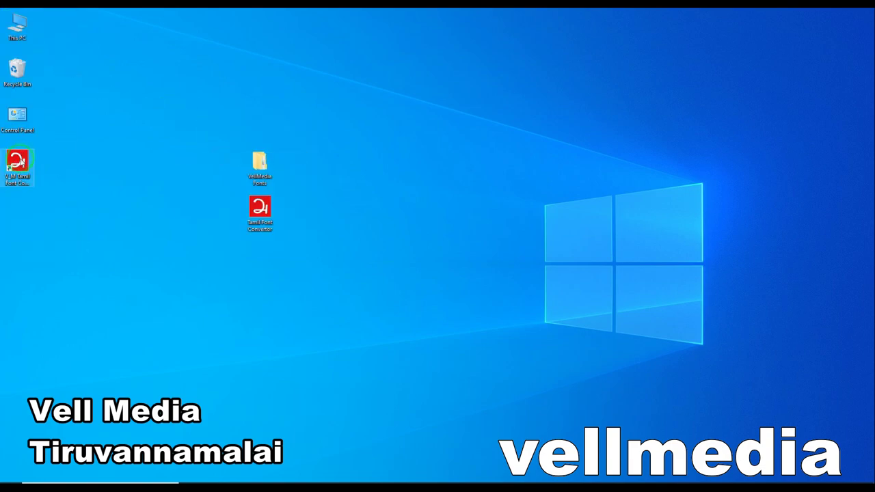
# Open V_M Tamil Font Convertor, copy its registration request code, and save it in a new text document on the desktop.
pyautogui.click(21, 163)
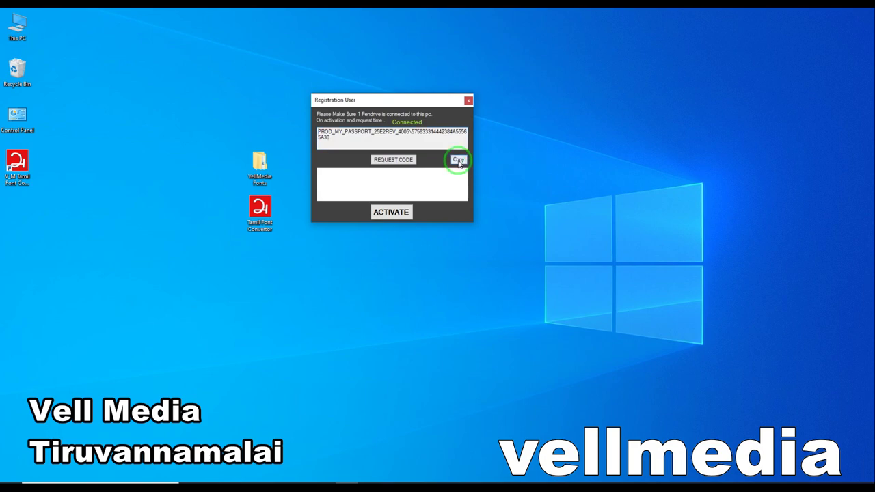
pyautogui.rightClick(513, 259)
pyautogui.click(533, 354)
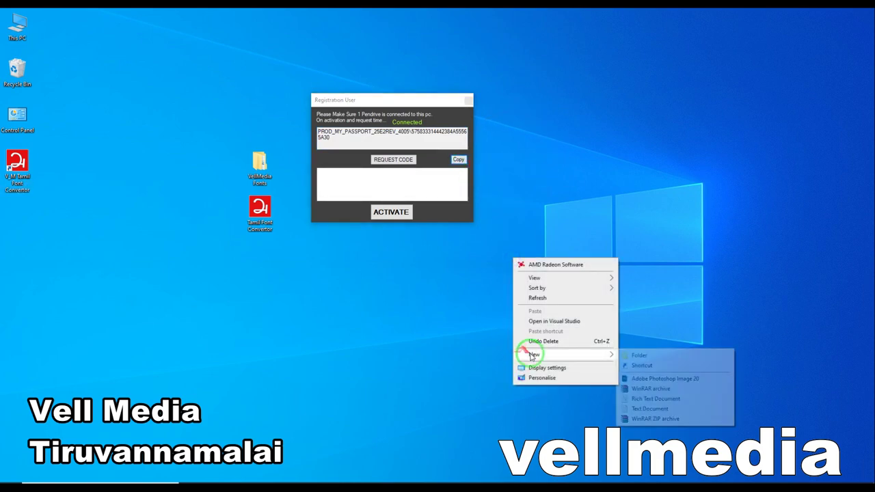
pyautogui.click(649, 408)
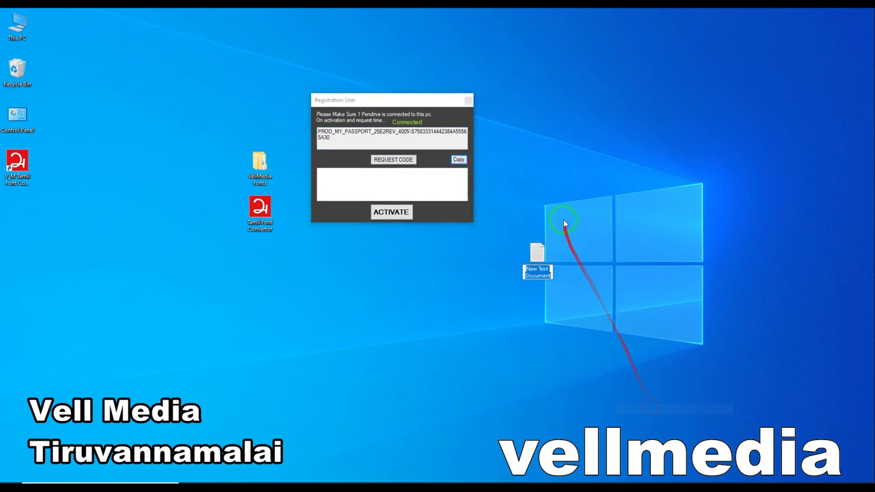
pyautogui.doubleClick(542, 257)
pyautogui.hotkey('ctrl', 'v')
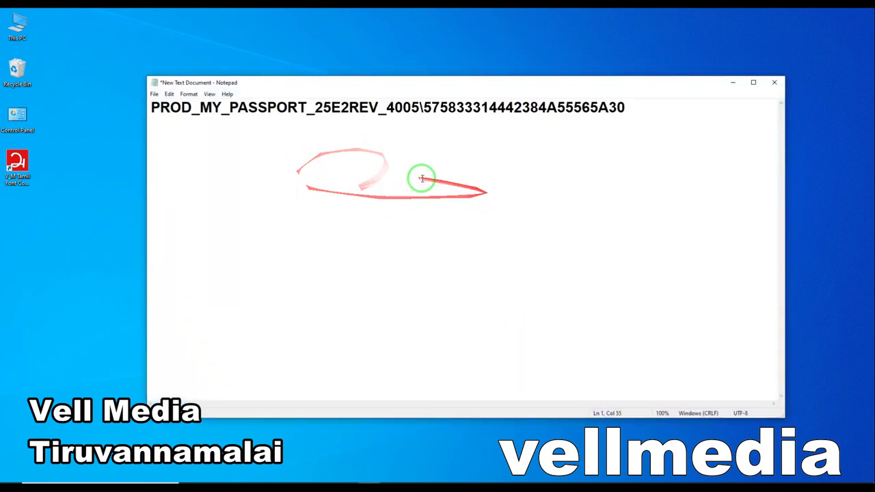
pyautogui.click(155, 95)
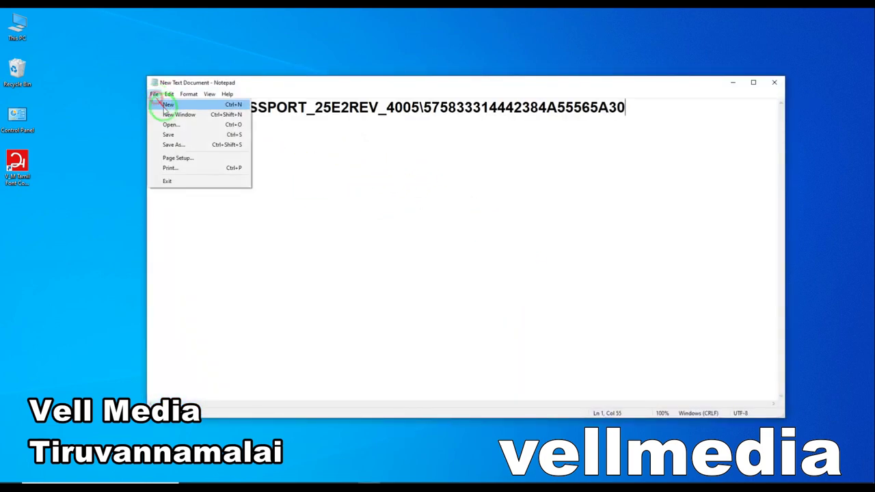
# Try adding the recipient's e-mail address below the request code in the text document.
pyautogui.click(498, 186)
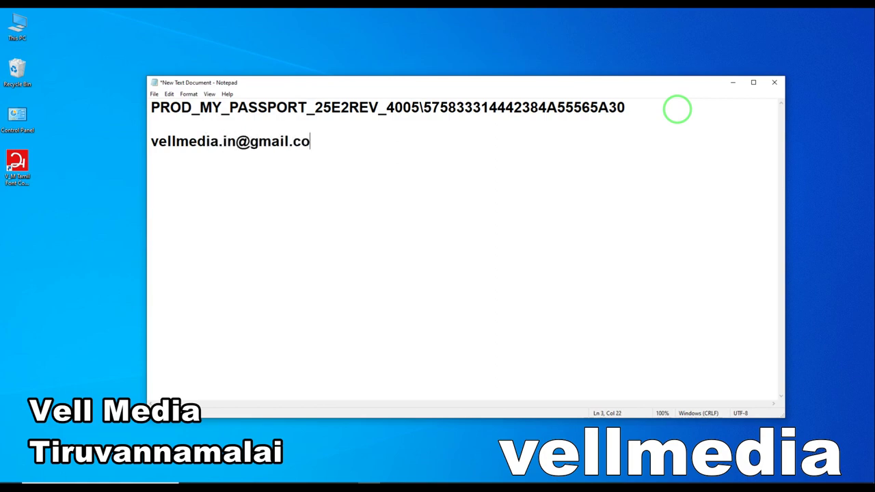
pyautogui.moveTo(766, 111); pyautogui.dragTo(152, 108)
pyautogui.click(356, 150)
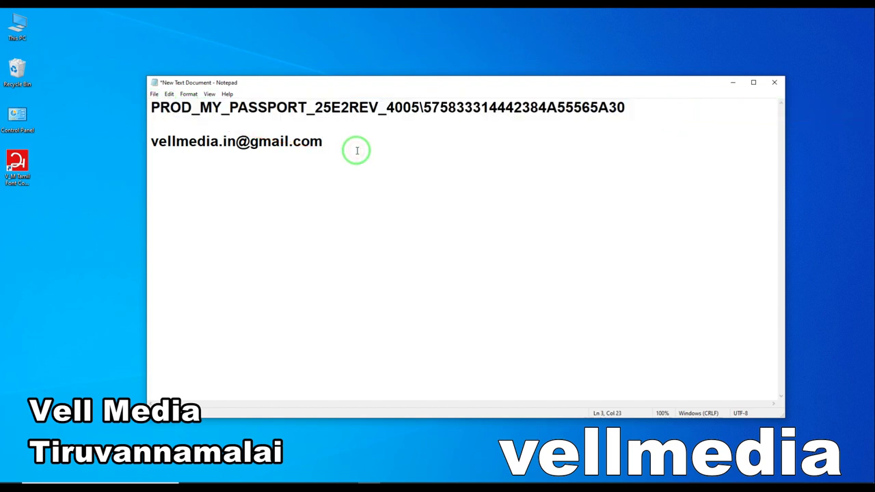
pyautogui.press('Return')
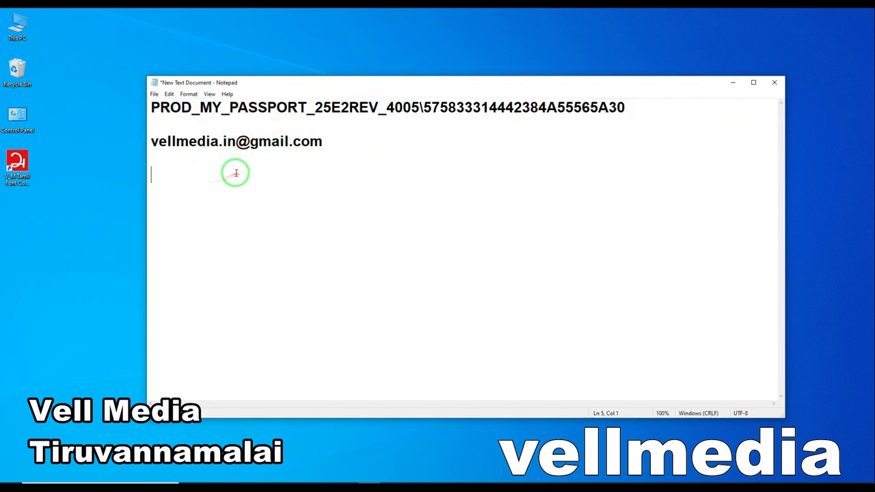
pyautogui.hotkey('ctrl', 'z')
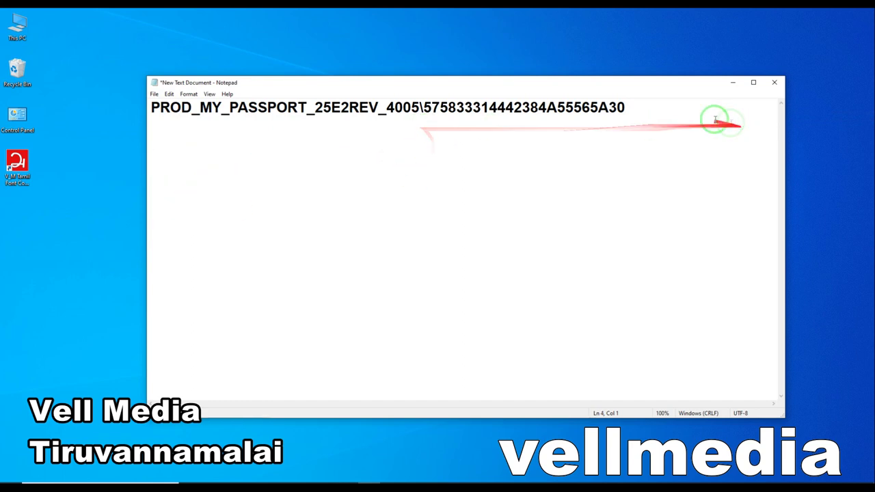
# Paste the received activation code below the request code in the text document and show it from its beginning.
pyautogui.moveTo(711, 115); pyautogui.dragTo(147, 108)
pyautogui.click(230, 164)
pyautogui.hotkey('ctrl', 'v')
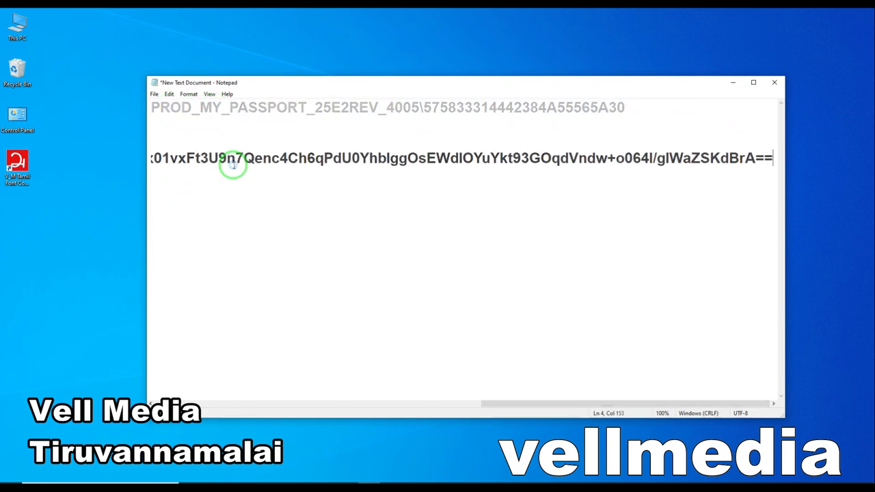
pyautogui.moveTo(518, 404); pyautogui.dragTo(146, 381)
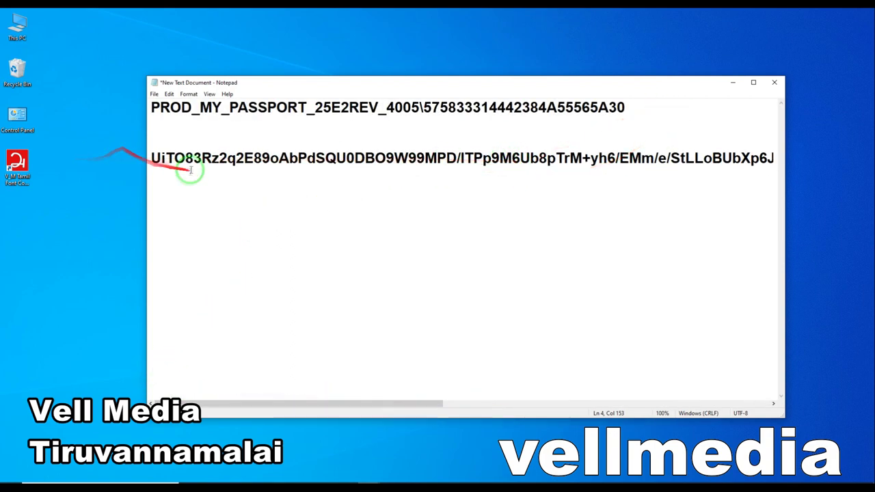
pyautogui.moveTo(152, 158); pyautogui.dragTo(539, 390)
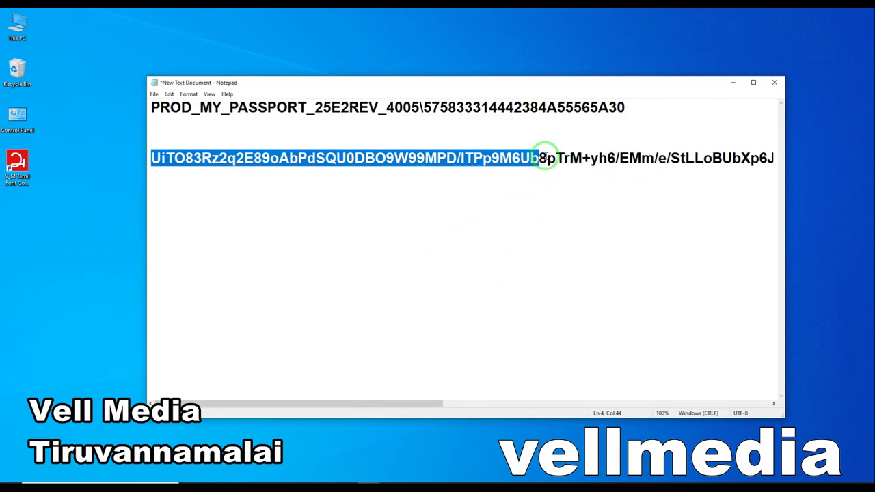
# Minimize the text document, paste the activation code into the Registration User form, and activate the software.
pyautogui.click(733, 82)
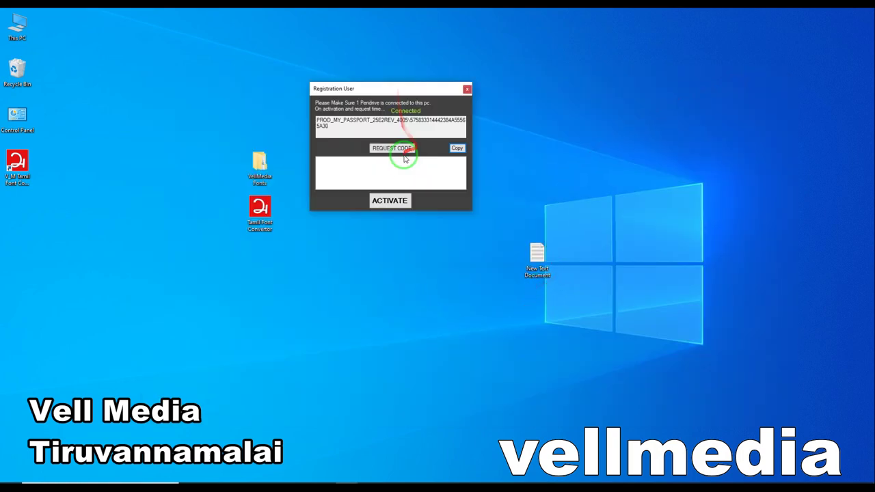
pyautogui.click(385, 175)
pyautogui.hotkey('ctrl', 'v')
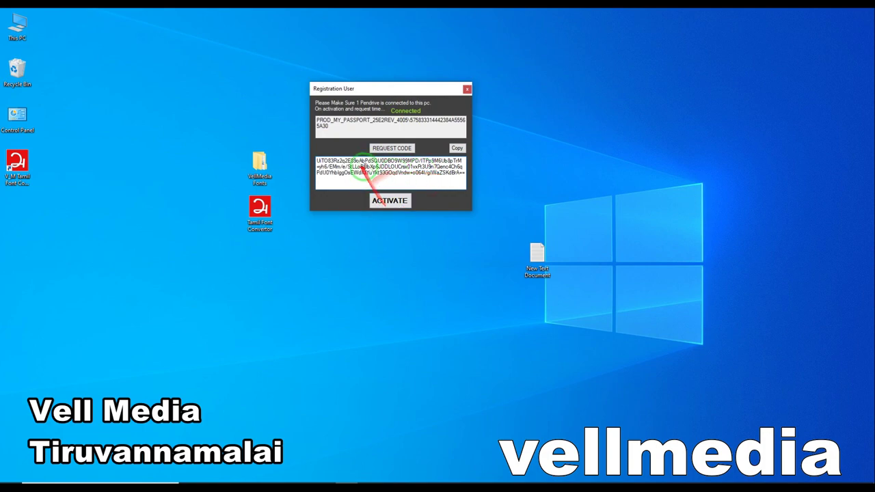
pyautogui.click(389, 200)
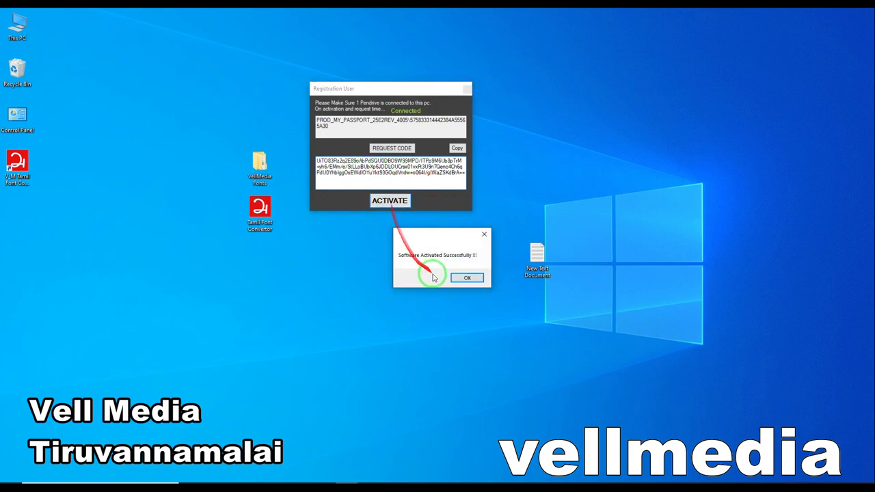
pyautogui.click(467, 278)
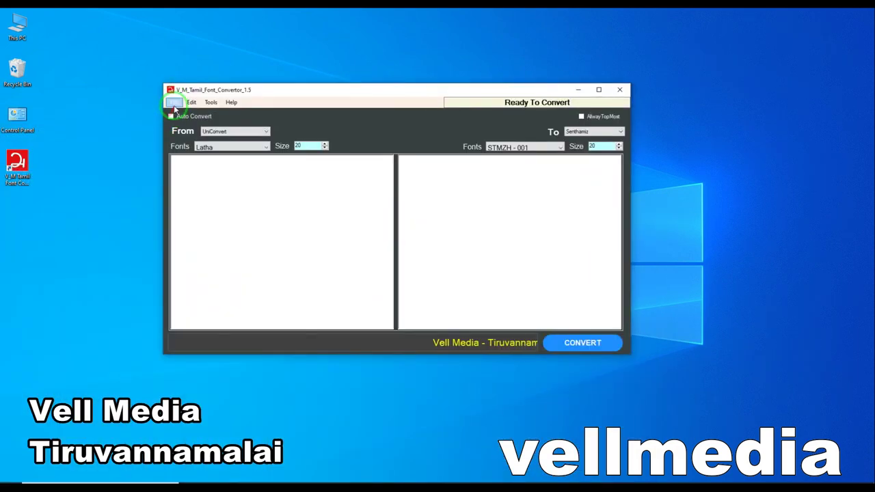
pyautogui.click(175, 106)
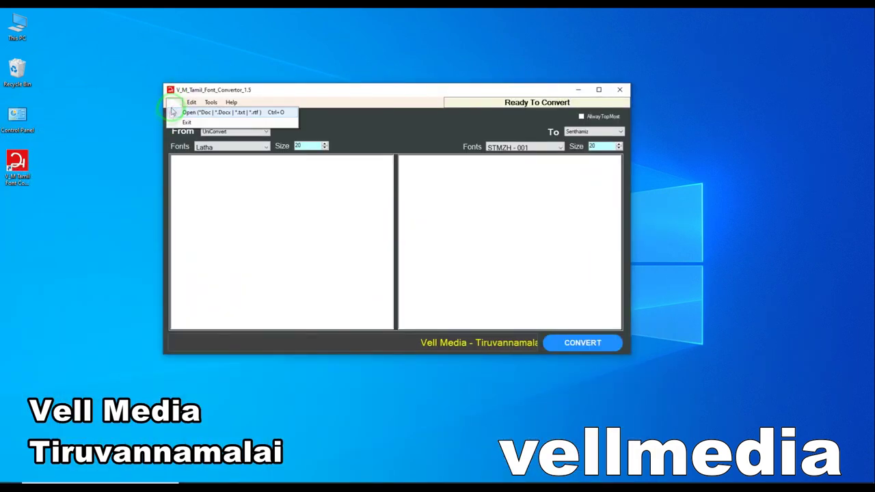
pyautogui.click(208, 111)
pyautogui.click(177, 106)
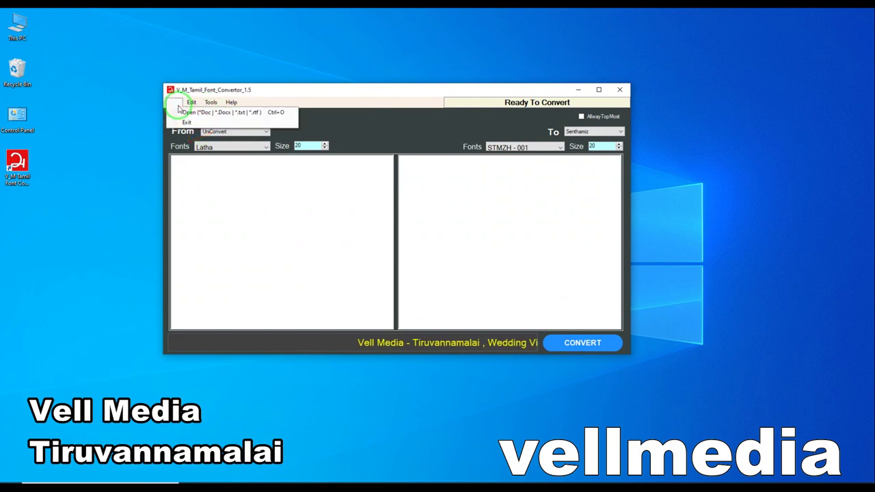
pyautogui.click(216, 147)
pyautogui.click(214, 152)
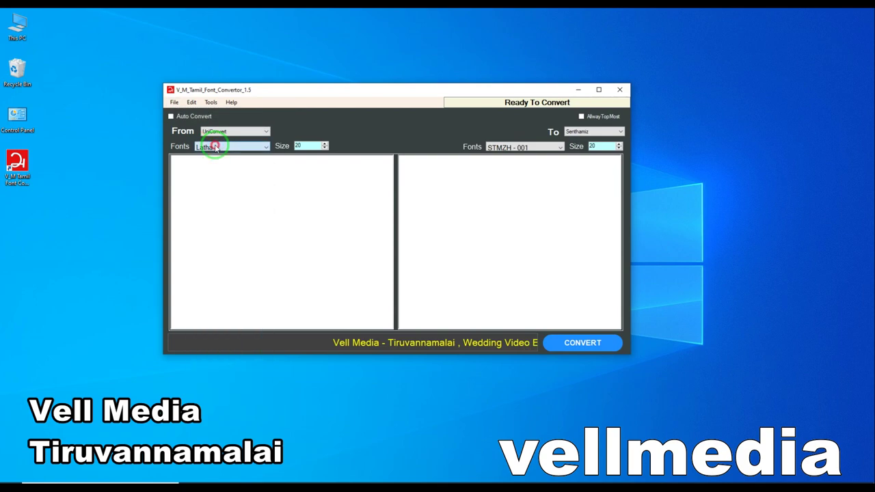
pyautogui.click(175, 102)
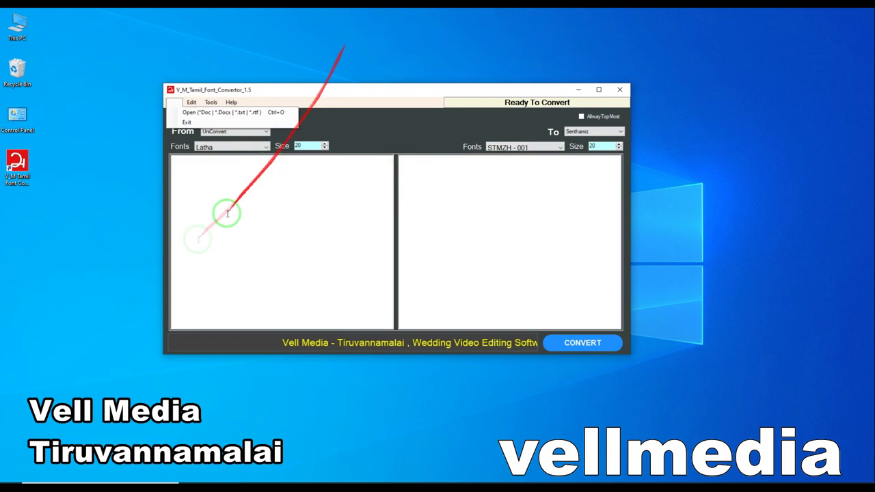
# Uncover the text document on the desktop, move it beside the VellMedia Fonts folder, and rename it as key.
pyautogui.moveTo(361, 103); pyautogui.dragTo(367, 293)
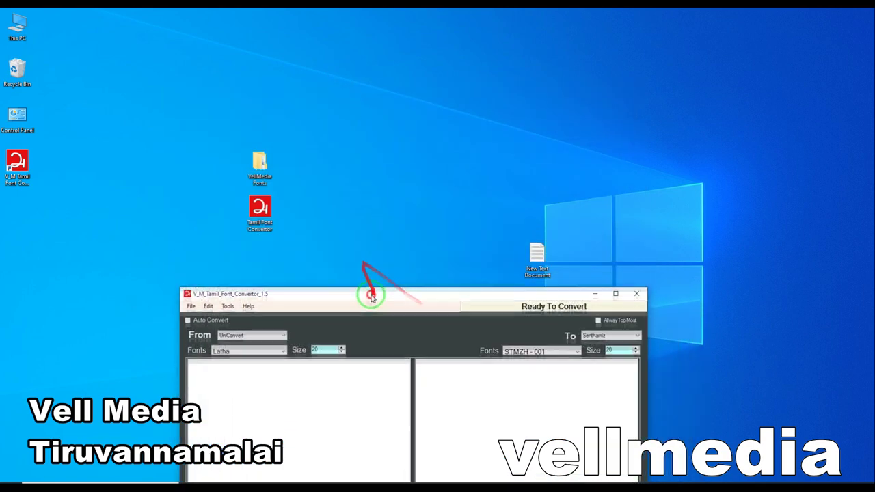
pyautogui.moveTo(531, 253); pyautogui.dragTo(435, 160)
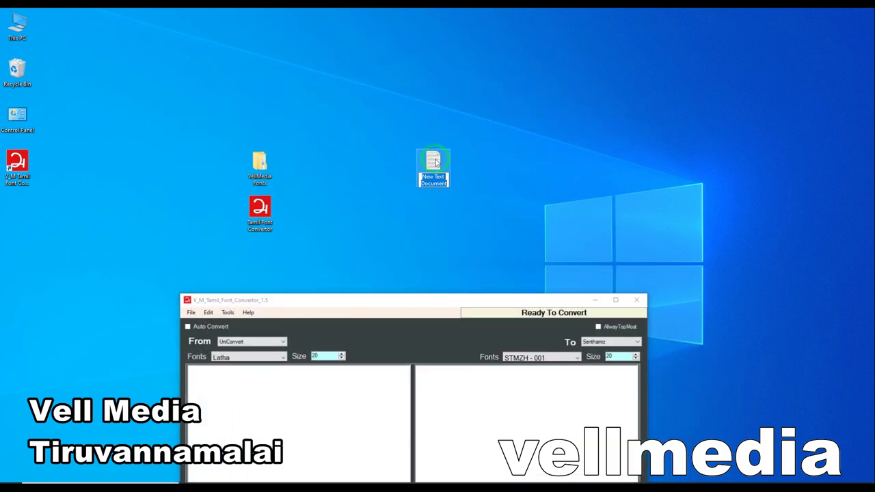
pyautogui.click(447, 183)
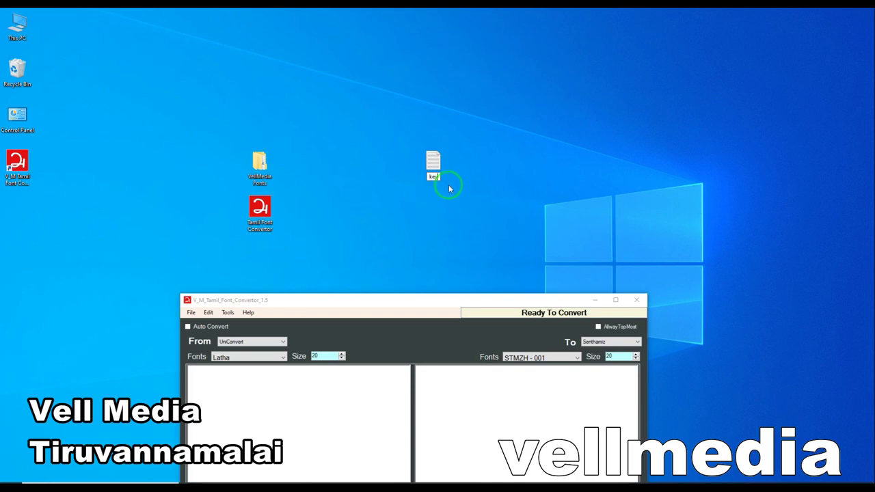
pyautogui.write('key')
pyautogui.press('Return')
# Load the file key.txt from the desktop into the converter.
pyautogui.moveTo(398, 299); pyautogui.dragTo(385, 102)
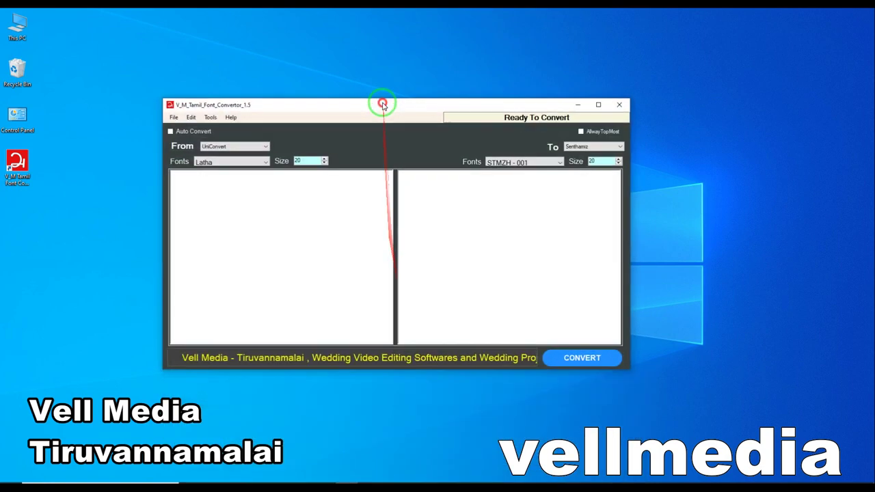
pyautogui.click(174, 117)
pyautogui.click(188, 127)
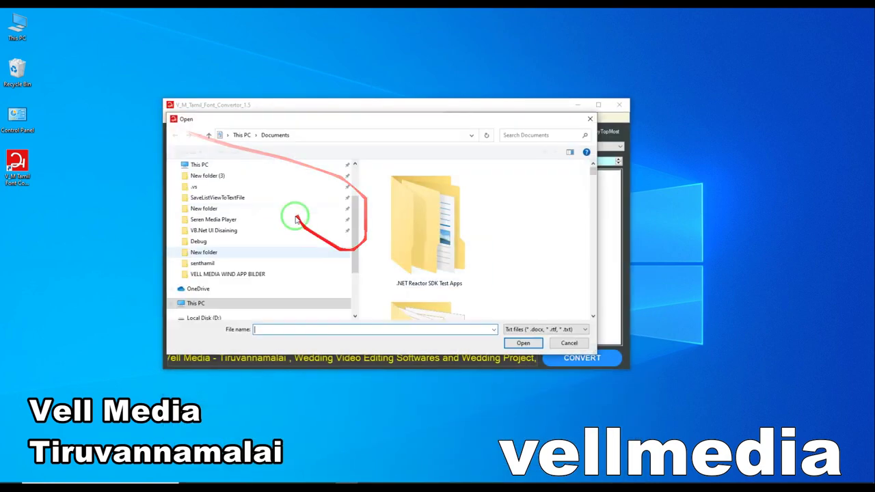
pyautogui.write('ke')
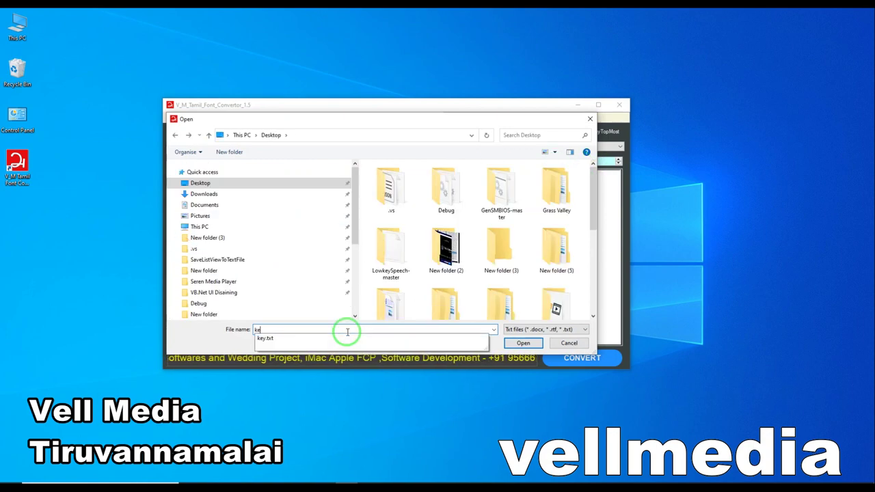
pyautogui.click(340, 338)
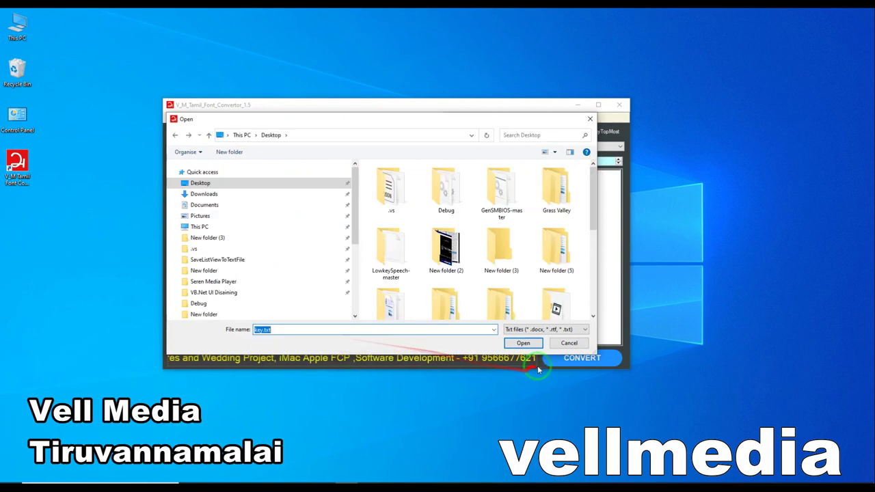
pyautogui.click(523, 344)
# Select all the loaded text in the source box and delete it.
pyautogui.moveTo(353, 258); pyautogui.dragTo(171, 179)
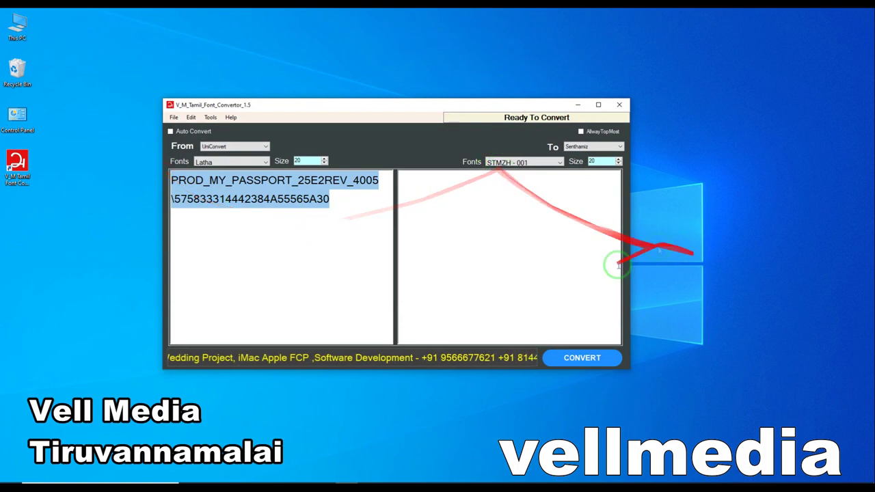
pyautogui.click(308, 225)
pyautogui.hotkey('ctrl', 'a')
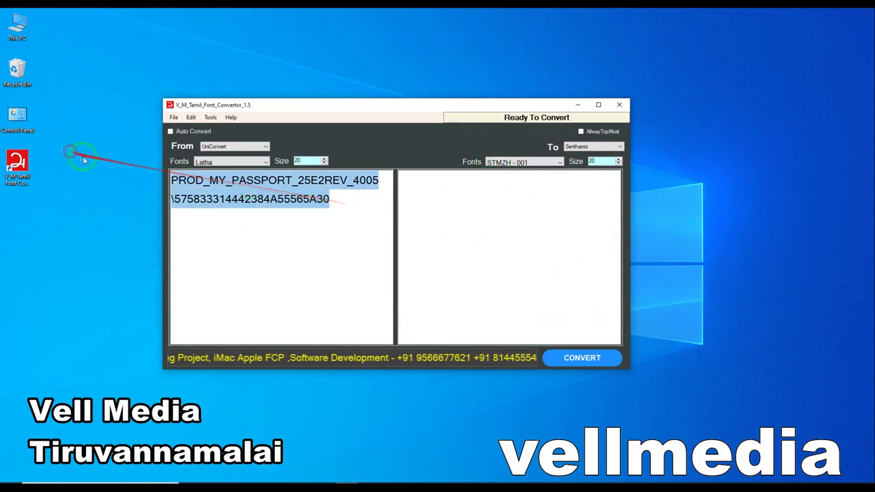
pyautogui.press('Delete')
pyautogui.click(177, 117)
pyautogui.moveTo(190, 118)
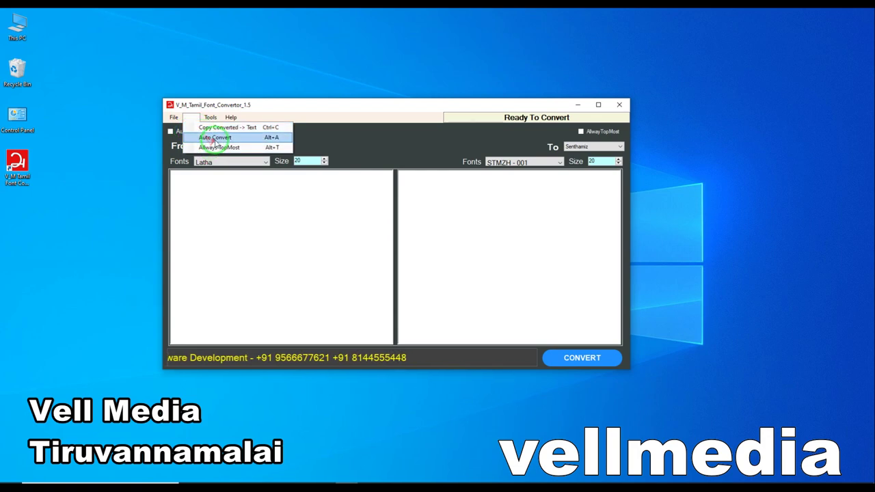
pyautogui.click(221, 195)
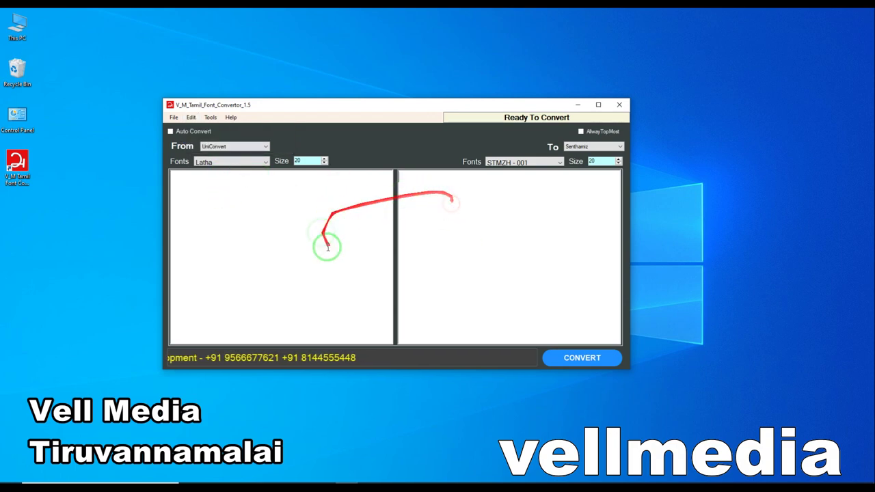
pyautogui.click(472, 204)
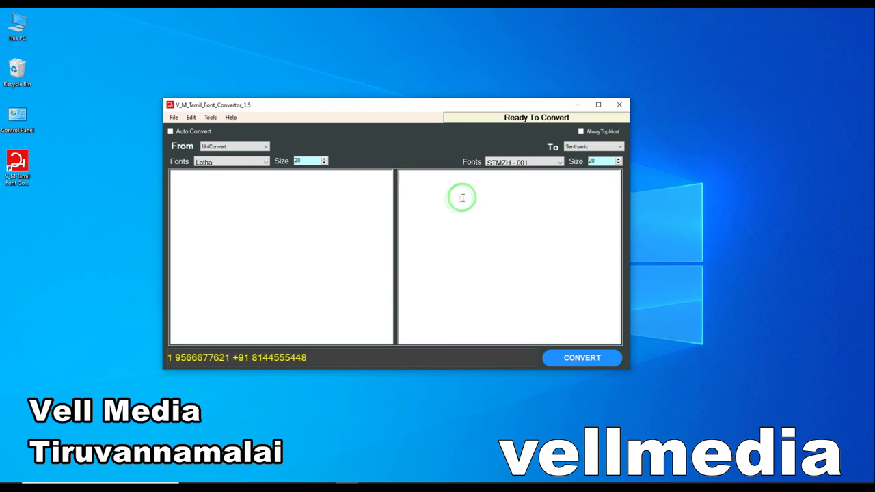
# Turn on the converter's Allways TopMost option.
pyautogui.click(195, 117)
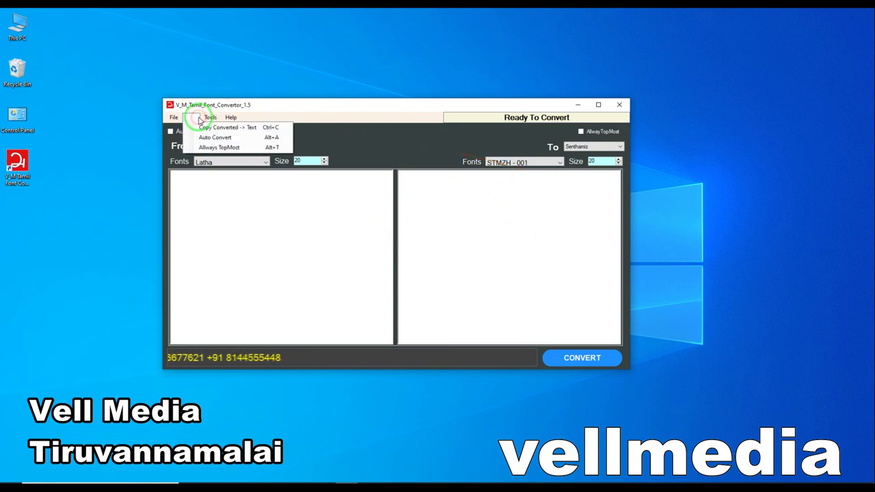
pyautogui.click(197, 118)
pyautogui.click(194, 118)
pyautogui.click(195, 118)
pyautogui.click(191, 119)
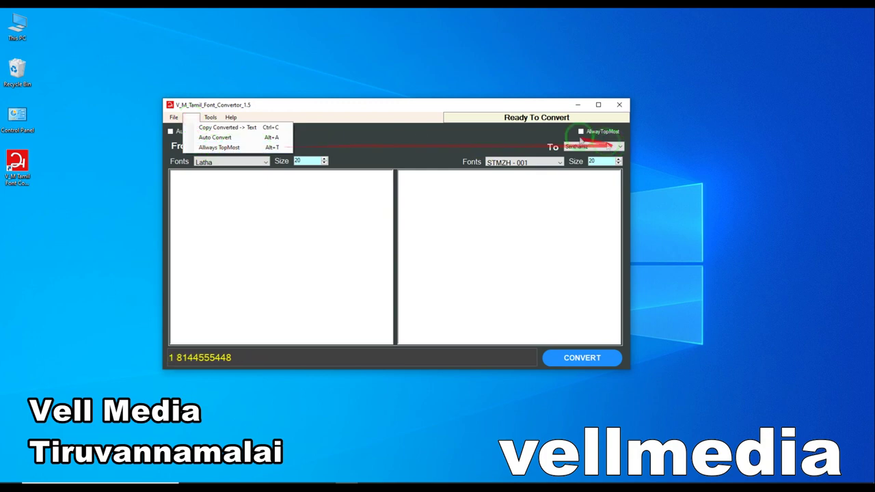
pyautogui.click(229, 147)
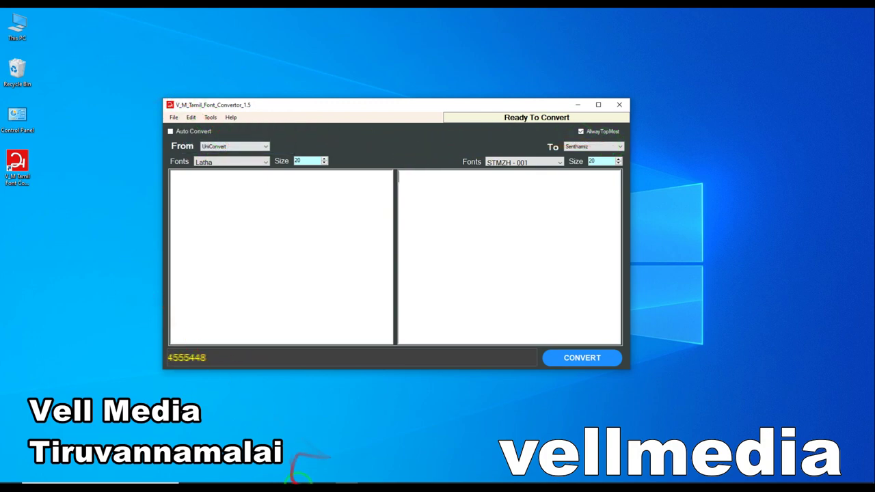
# Switch to Photoshop to test the converter's window order, and turn its AllwayTopMost option off.
pyautogui.click(311, 484)
pyautogui.moveTo(422, 108); pyautogui.dragTo(426, 117)
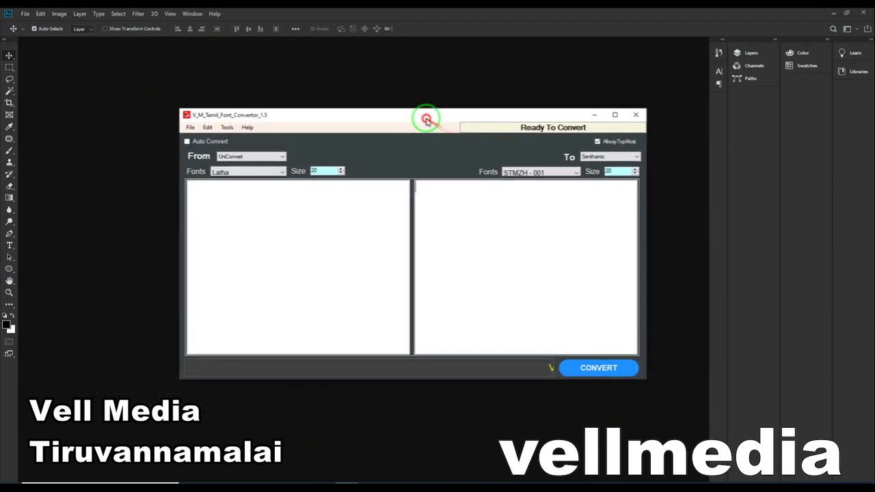
pyautogui.click(594, 144)
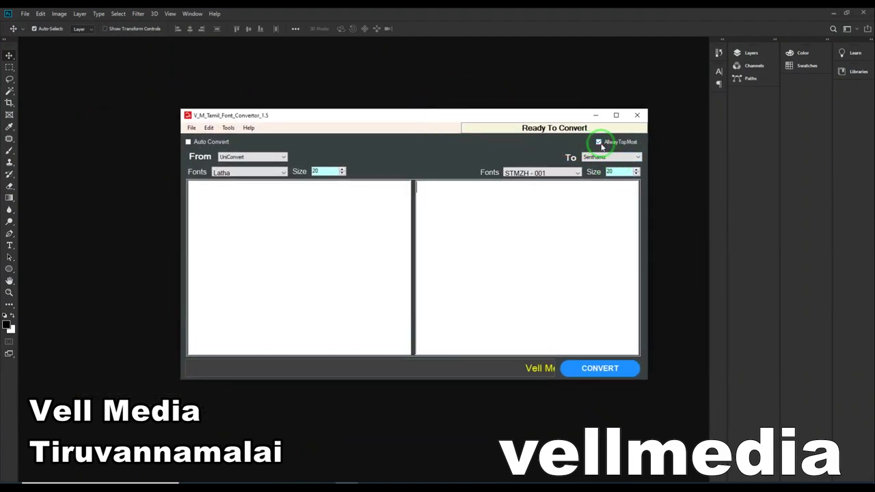
pyautogui.click(582, 90)
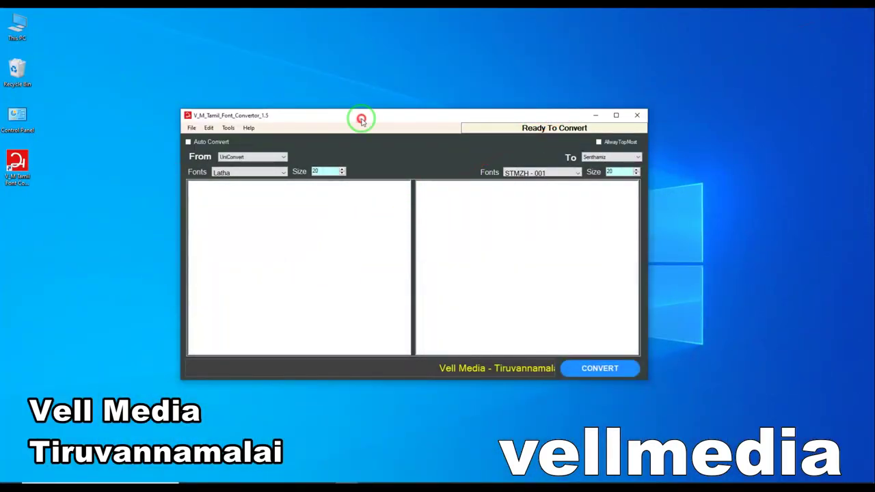
pyautogui.click(209, 128)
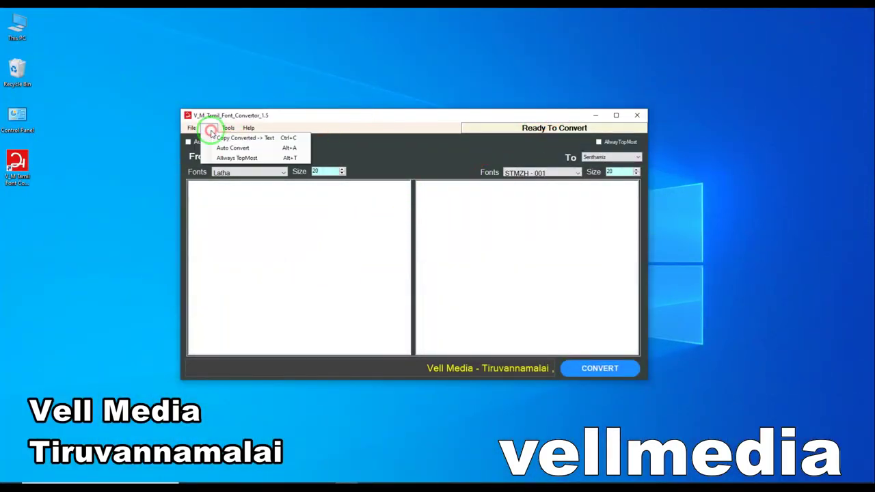
pyautogui.click(248, 129)
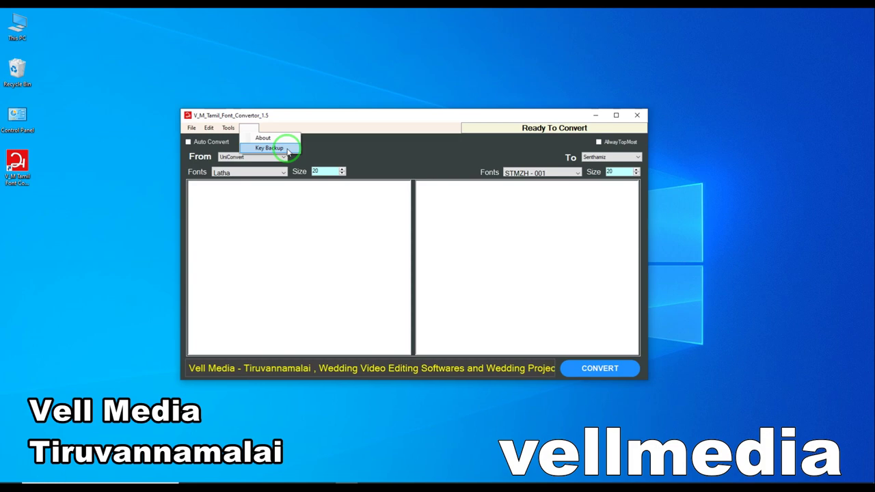
pyautogui.click(193, 130)
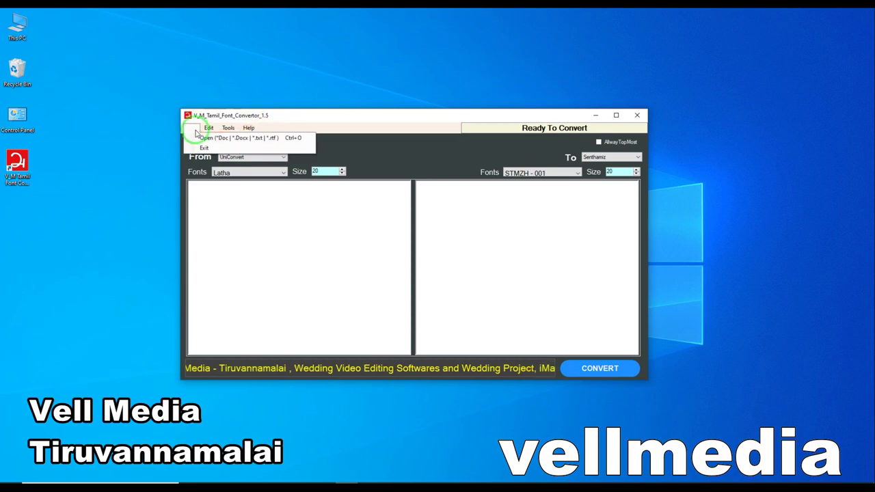
pyautogui.click(248, 240)
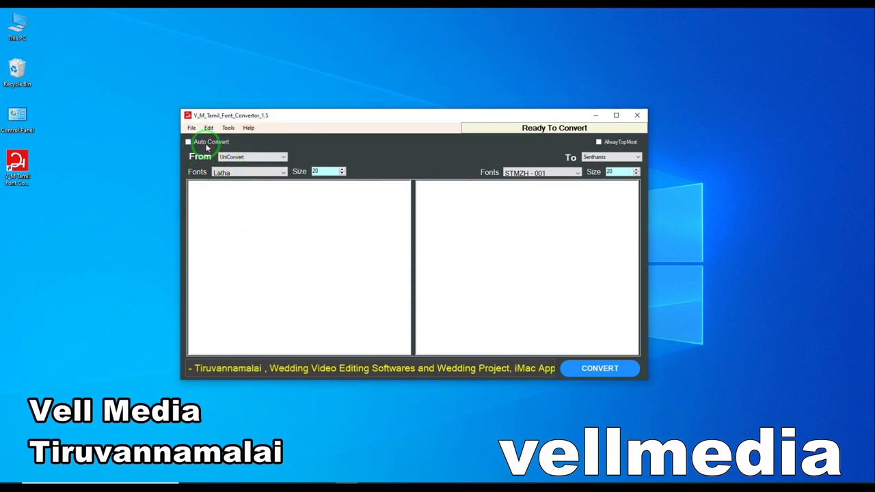
# Turn on Auto Convert and try entering a Tamil character in the source box with UniConvert as the source encoding.
pyautogui.click(238, 234)
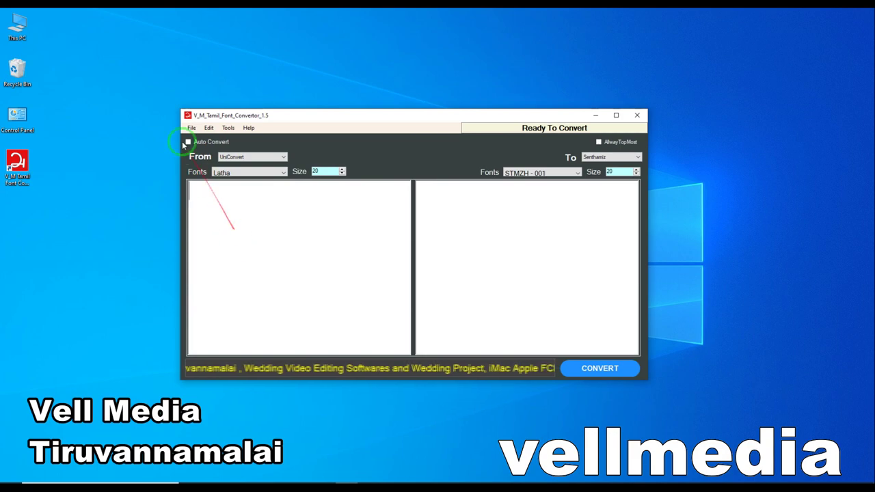
pyautogui.click(238, 214)
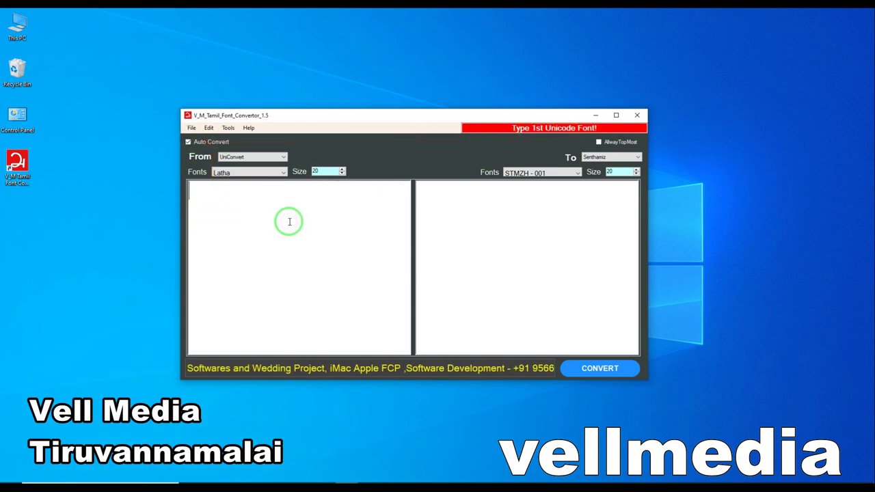
pyautogui.write('ரி')
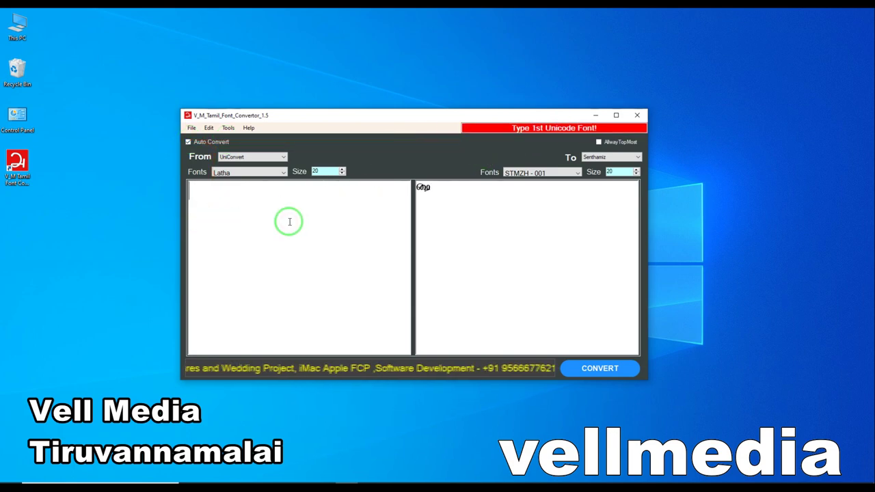
# Set the source encoding to Bamini, enter a sample Tamil first name in the source box, and select it.
pyautogui.click(283, 156)
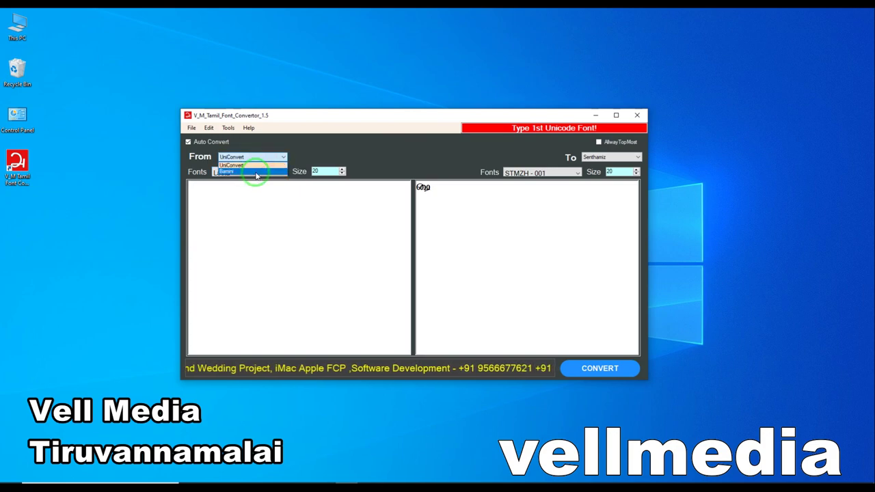
pyautogui.click(254, 172)
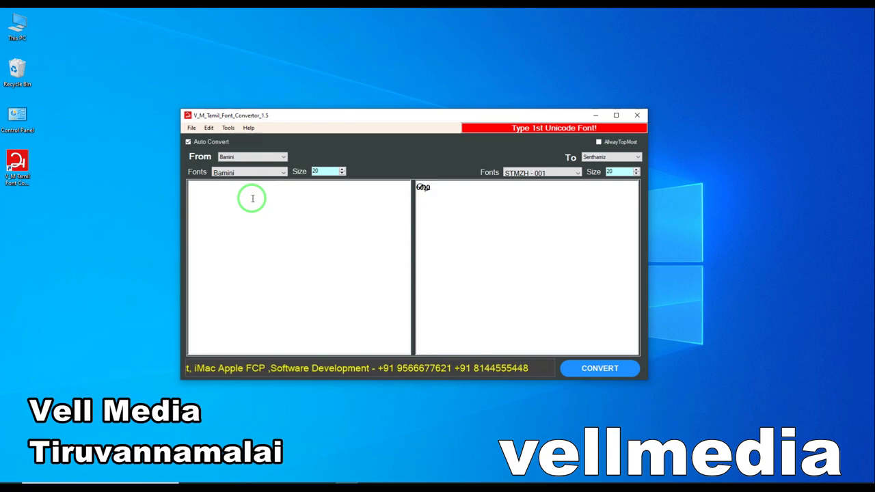
pyautogui.write('rf')
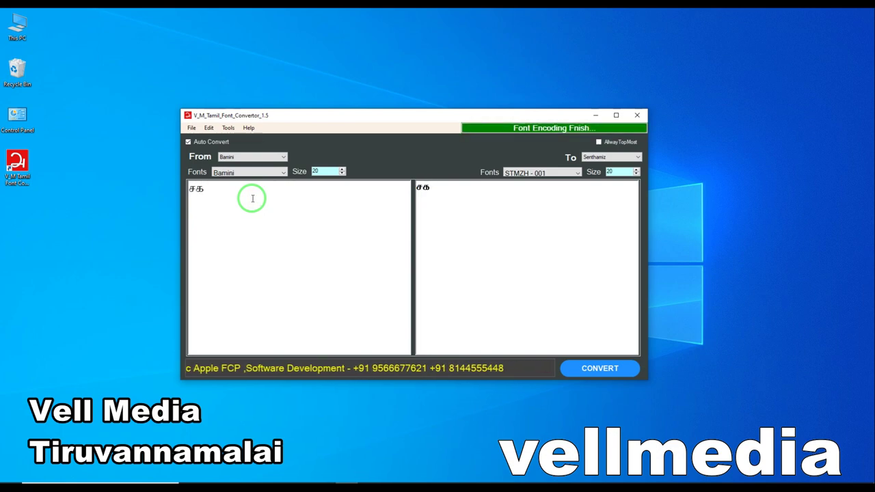
pyautogui.write(';')
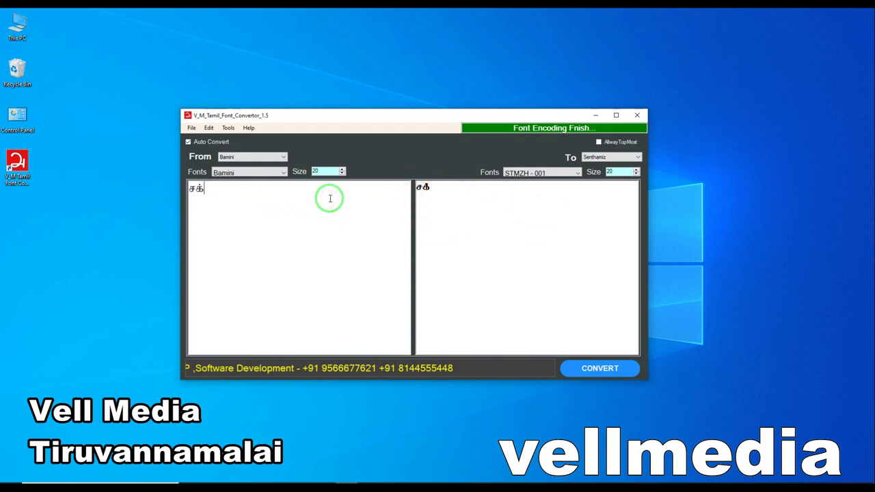
pyautogui.write('jp')
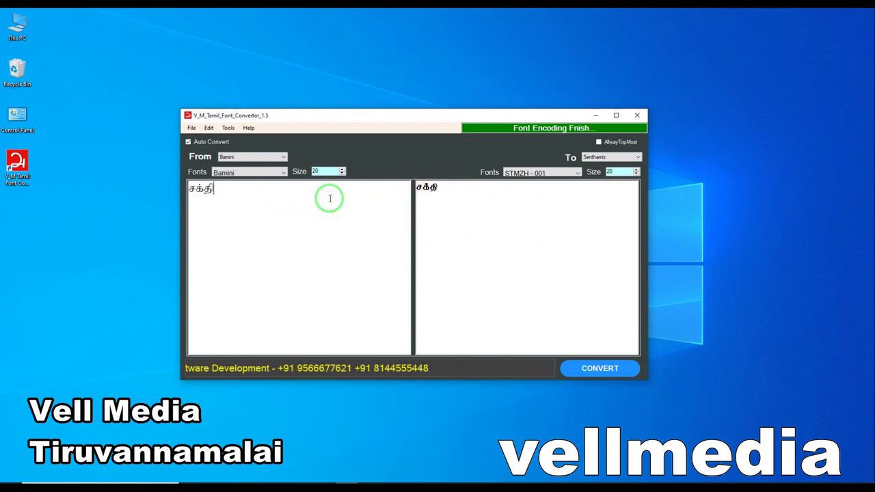
pyautogui.write('Nty;')
pyautogui.moveTo(189, 190); pyautogui.dragTo(268, 189)
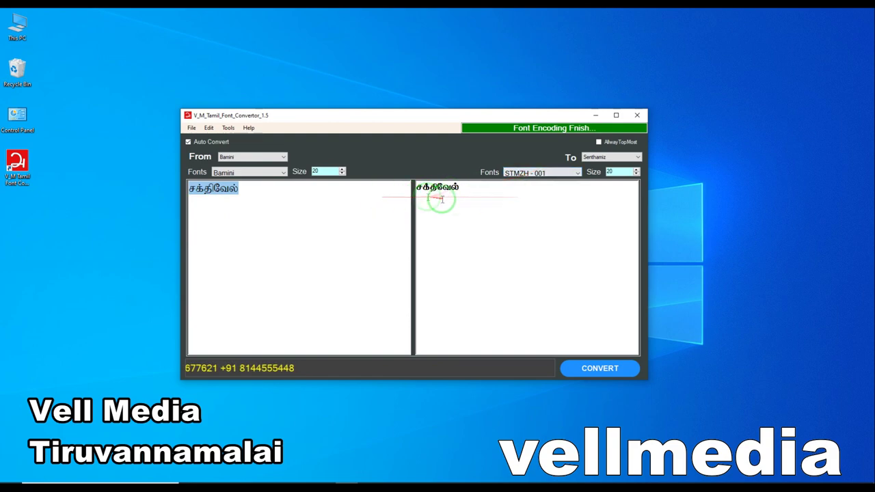
# Set the target encoding to Vell and choose Vell-016 as the output font.
pyautogui.click(611, 157)
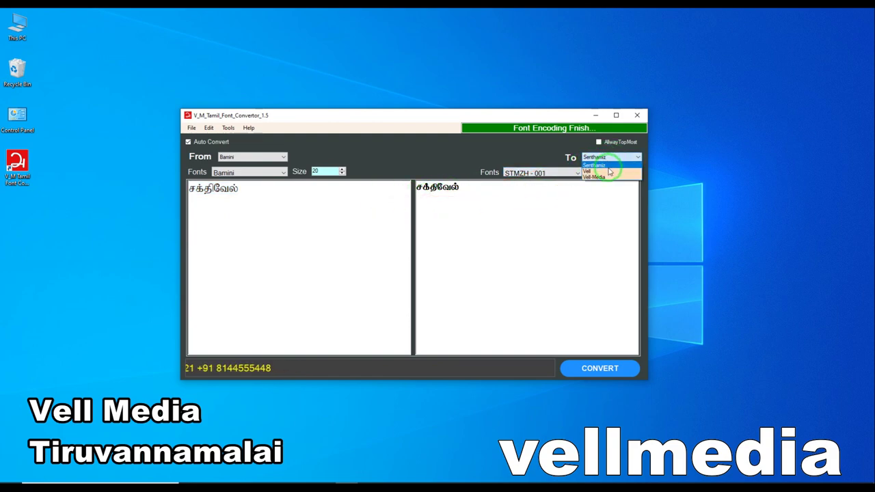
pyautogui.click(608, 170)
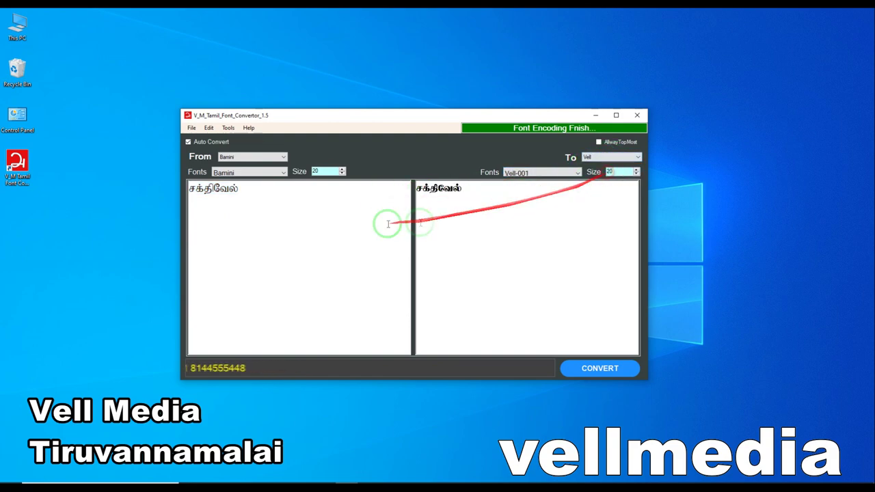
pyautogui.click(610, 157)
pyautogui.click(594, 171)
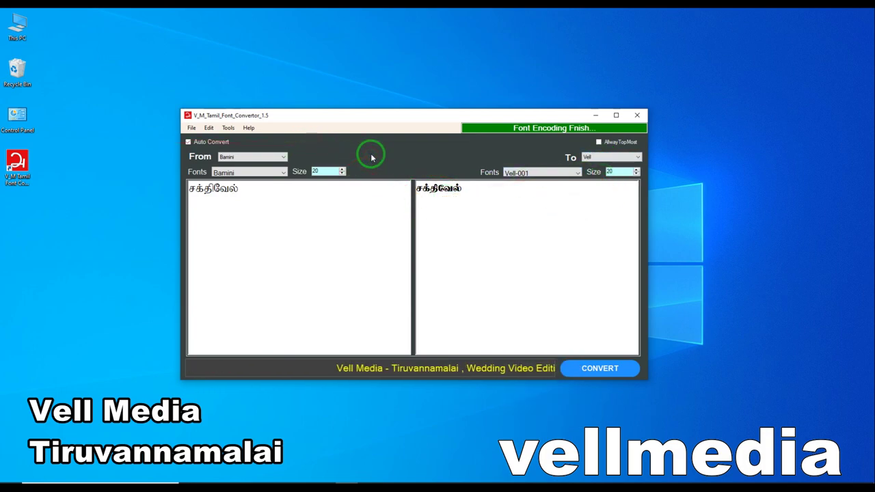
pyautogui.click(531, 174)
pyautogui.click(531, 175)
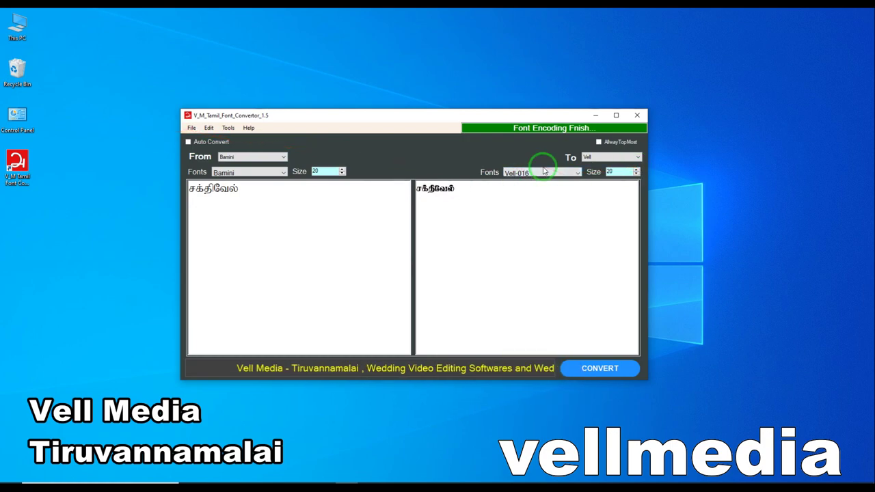
# Set the target encoding to Senthamiz and convert the sample name with Auto Convert on.
pyautogui.click(582, 159)
pyautogui.click(592, 170)
pyautogui.click(529, 194)
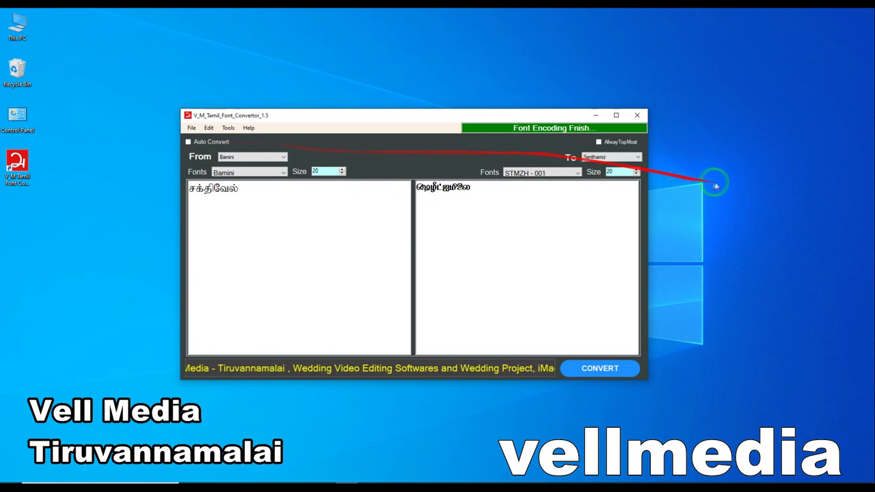
pyautogui.click(602, 368)
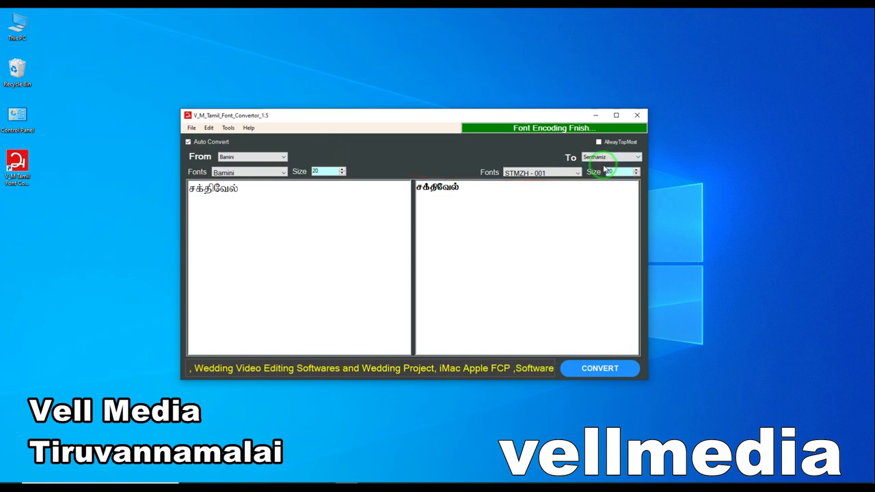
pyautogui.moveTo(188, 187); pyautogui.dragTo(258, 196)
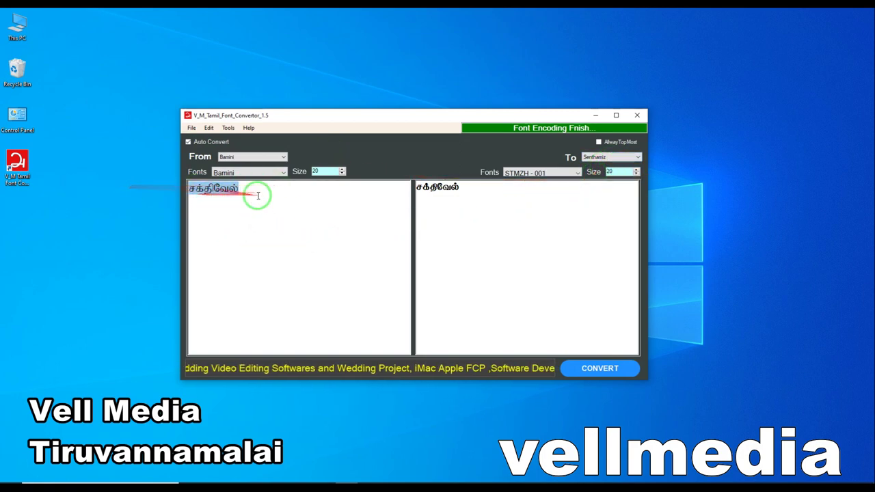
pyautogui.click(595, 158)
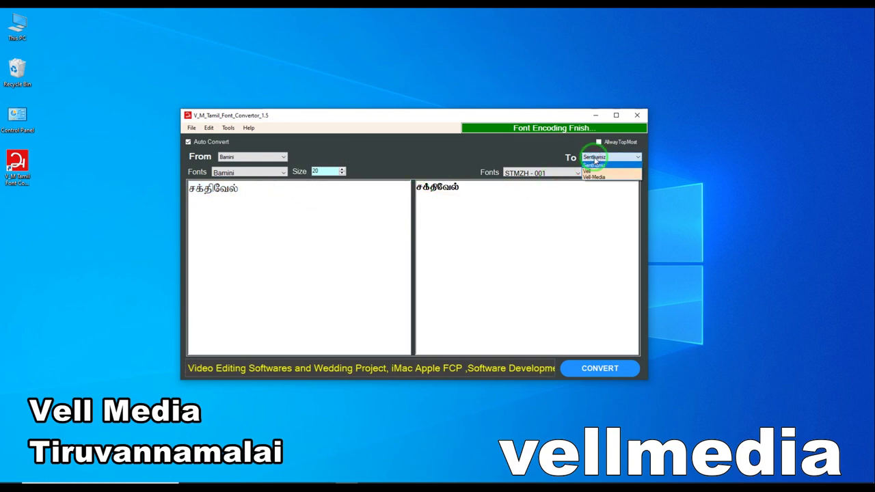
pyautogui.click(612, 167)
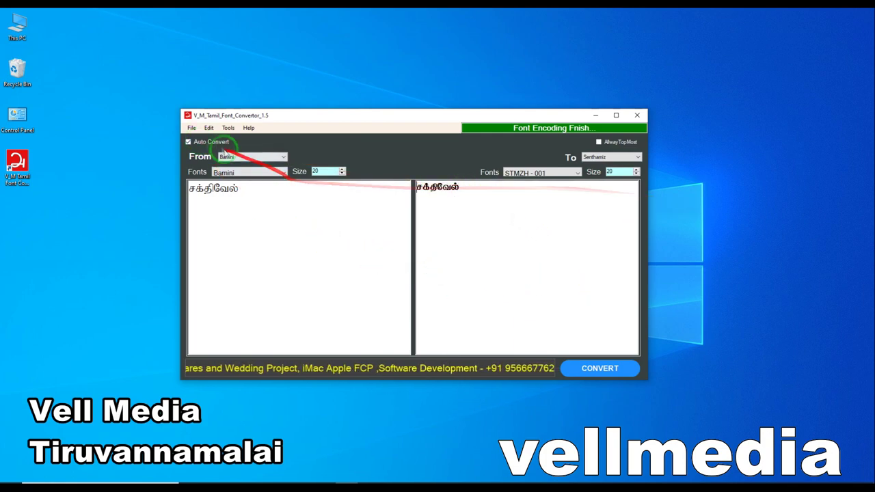
# Turn off Auto Convert and choose STMZH - 003 as the output font.
pyautogui.click(188, 142)
pyautogui.click(524, 173)
pyautogui.click(524, 174)
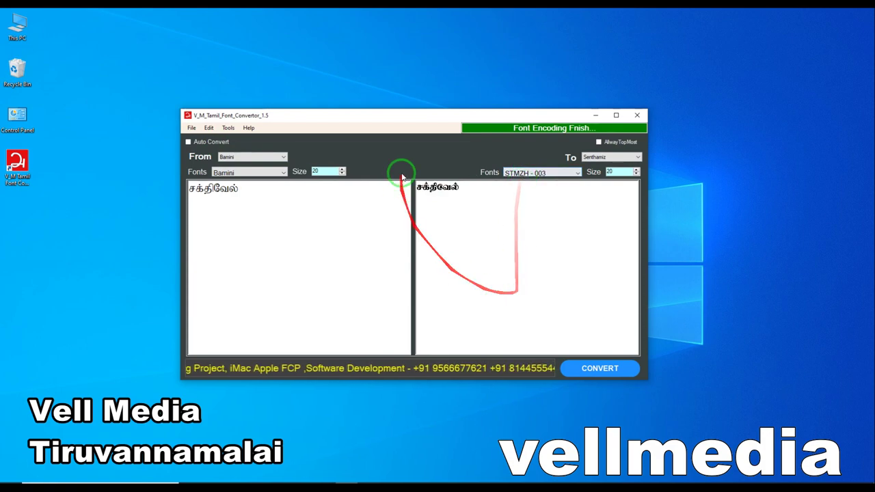
# Copy the converted text and paste it as a new text layer in the blank Photoshop document.
pyautogui.click(209, 128)
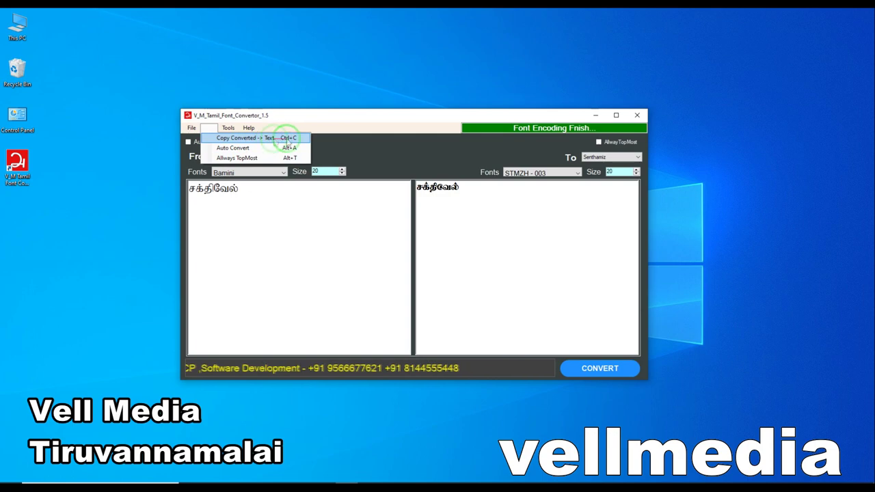
pyautogui.click(288, 139)
pyautogui.click(495, 203)
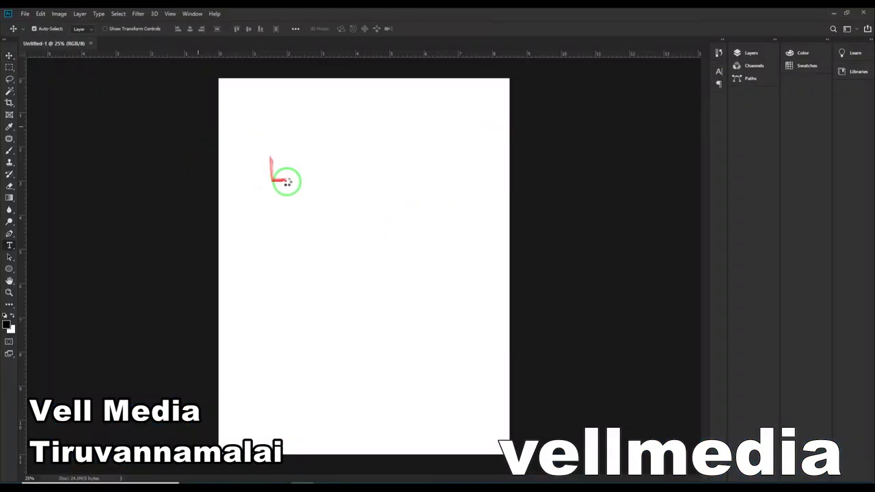
pyautogui.click(288, 181)
pyautogui.hotkey('ctrl', 'v')
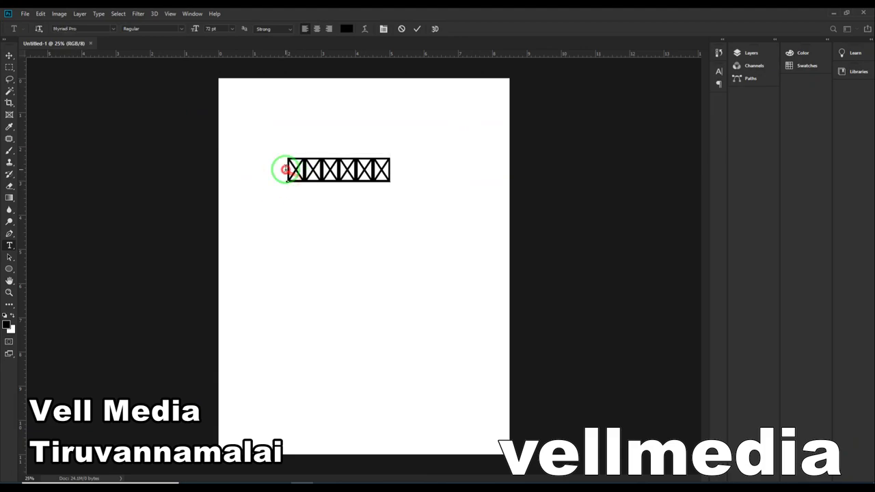
# Select the pasted text and preview the STMZH fonts on it by filtering the font list with STM.
pyautogui.doubleClick(285, 172)
pyautogui.click(81, 29)
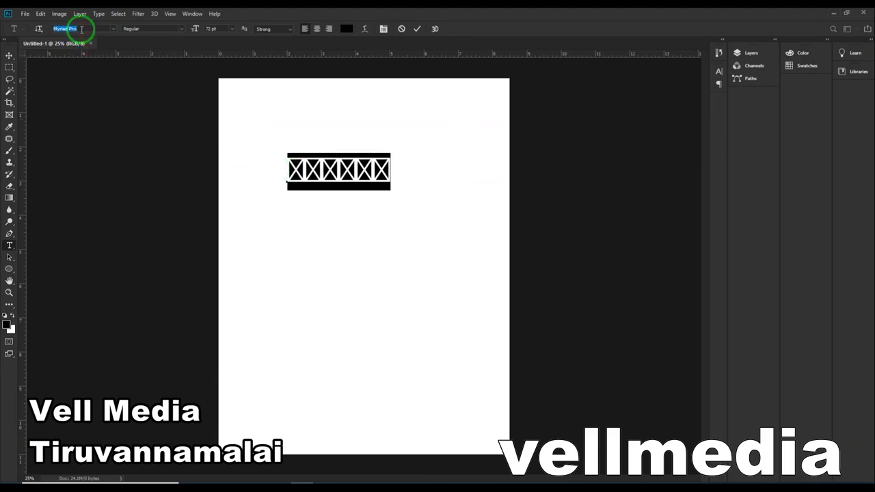
pyautogui.write('ST')
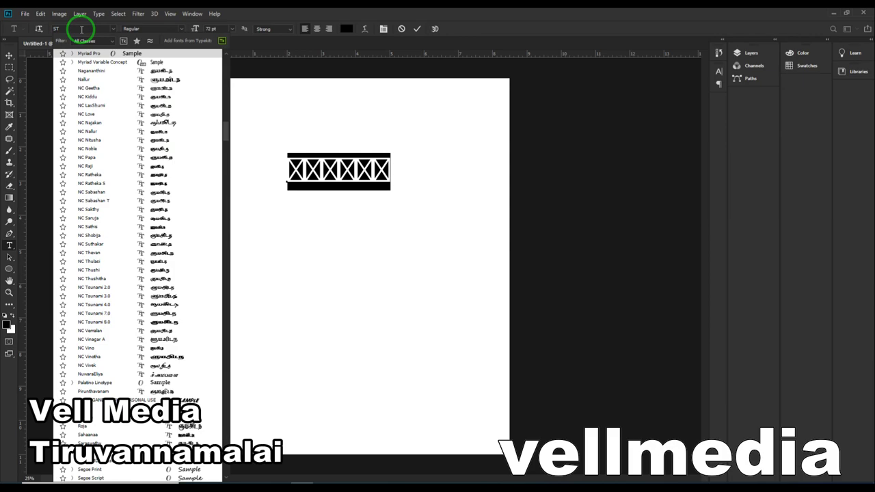
pyautogui.write('M')
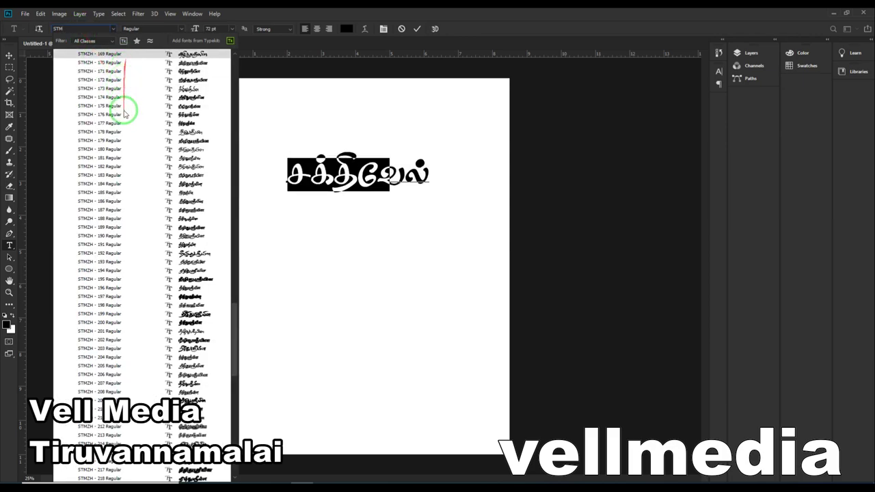
pyautogui.scroll(15, 125, 113)
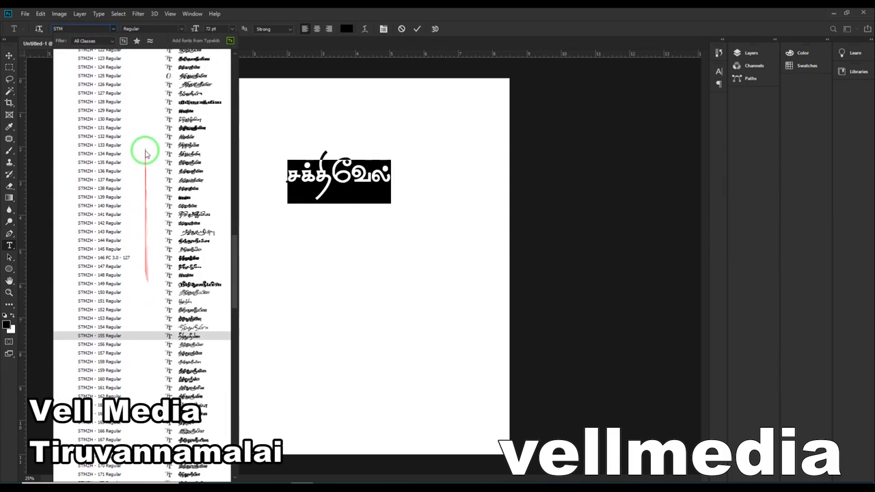
pyautogui.scroll(-6, 145, 154)
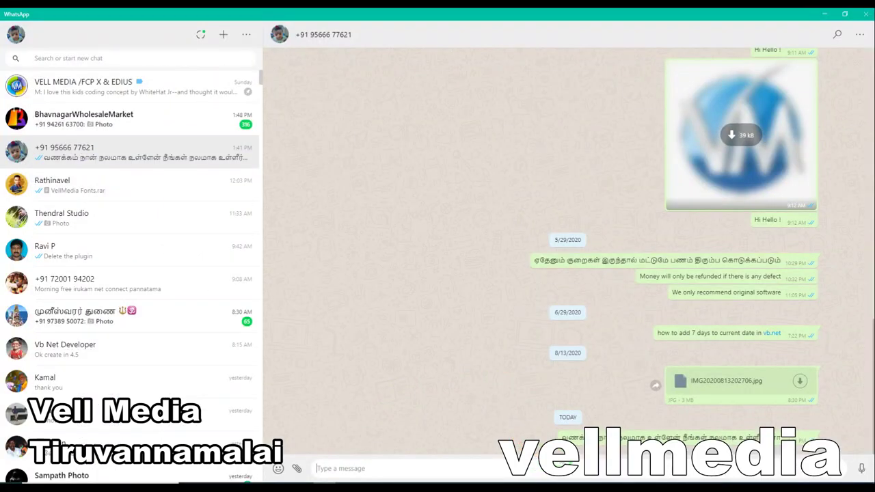
# Select the latest Tamil message in the WhatsApp chat, and switch to Chrome to search for "tamil news paper".
pyautogui.moveTo(560, 436); pyautogui.dragTo(801, 437)
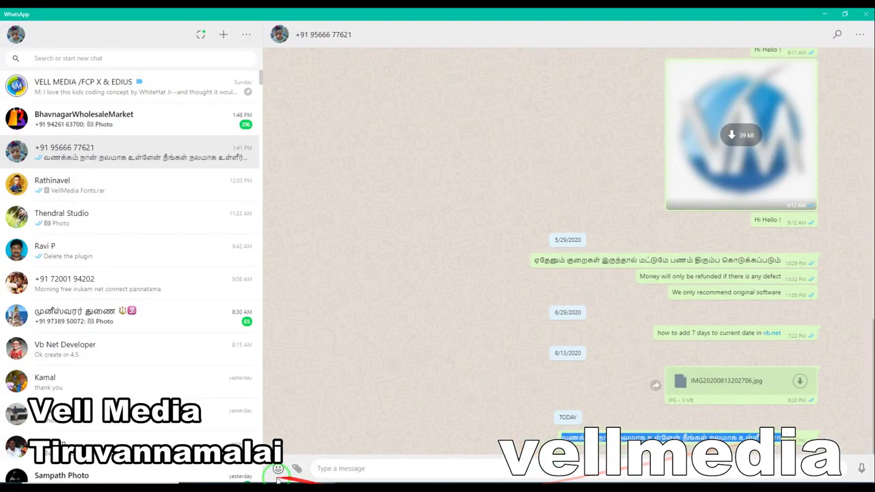
pyautogui.press('super')
pyautogui.click(103, 379)
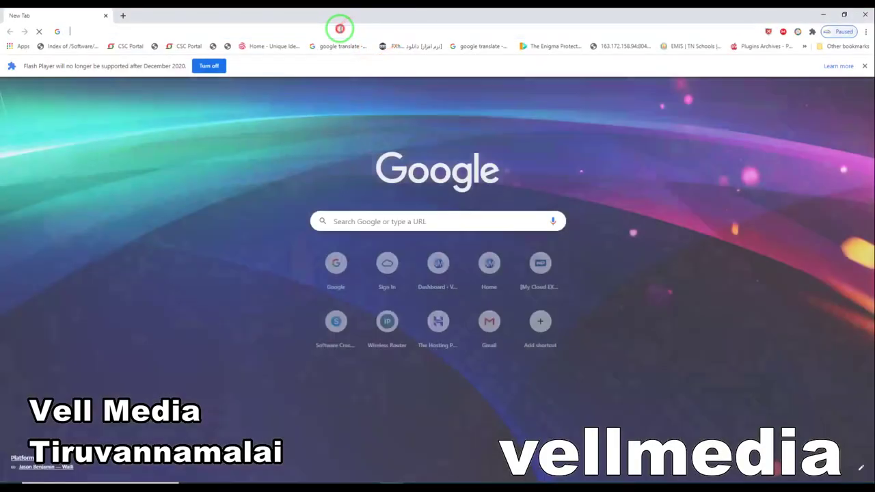
pyautogui.click(340, 29)
pyautogui.write('tam')
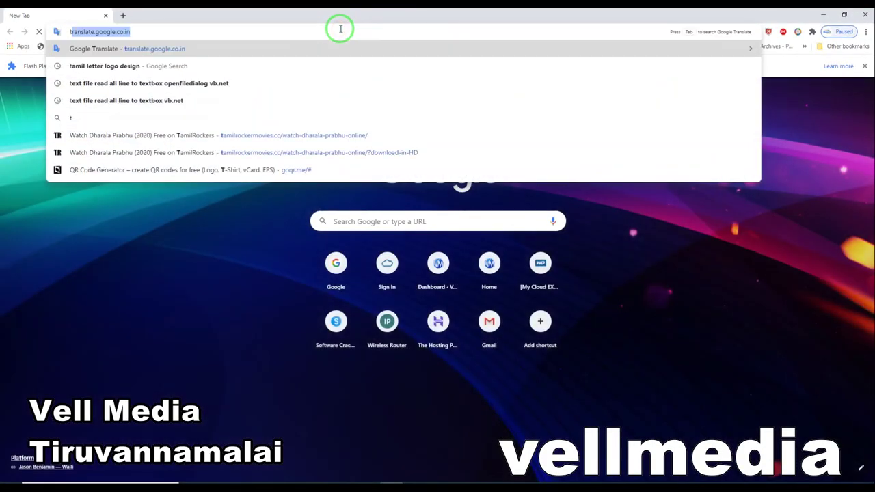
pyautogui.write('il')
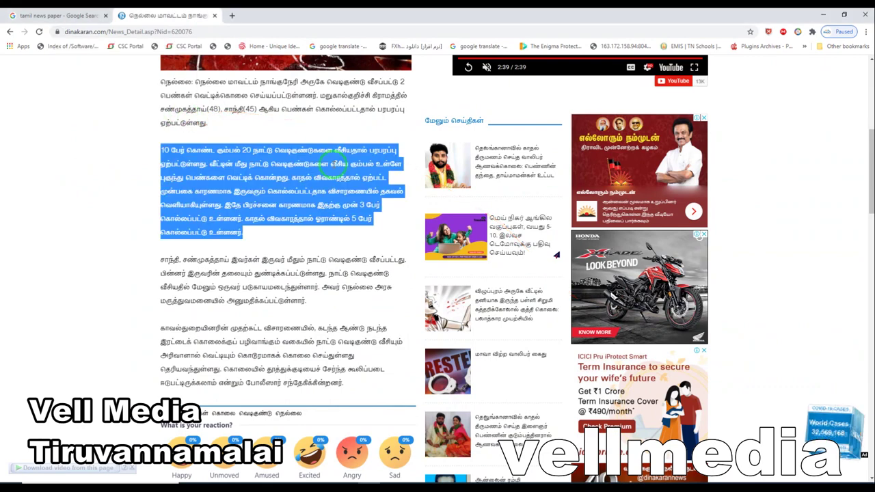
# Copy the highlighted Dinakaran article paragraph and paste it into the converter's source box with UniConvert as source encoding and Auto Convert on.
pyautogui.rightClick(259, 164)
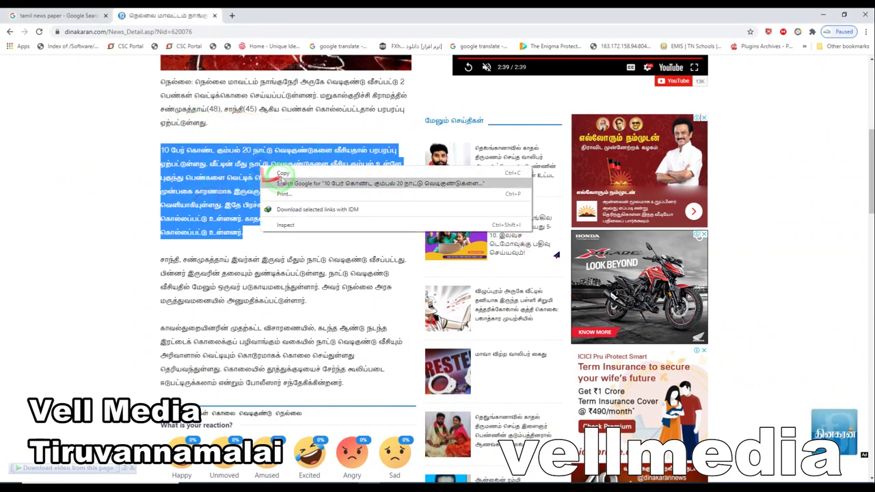
pyautogui.click(273, 172)
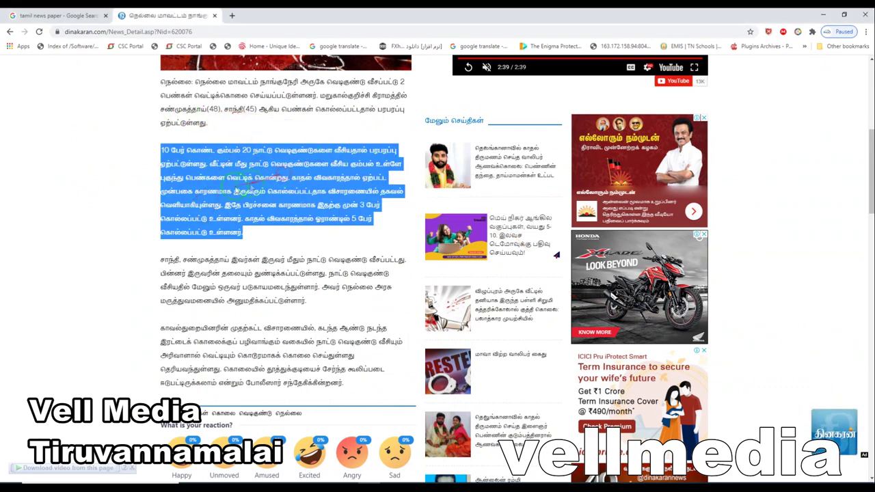
pyautogui.click(823, 13)
pyautogui.moveTo(218, 42); pyautogui.dragTo(367, 124)
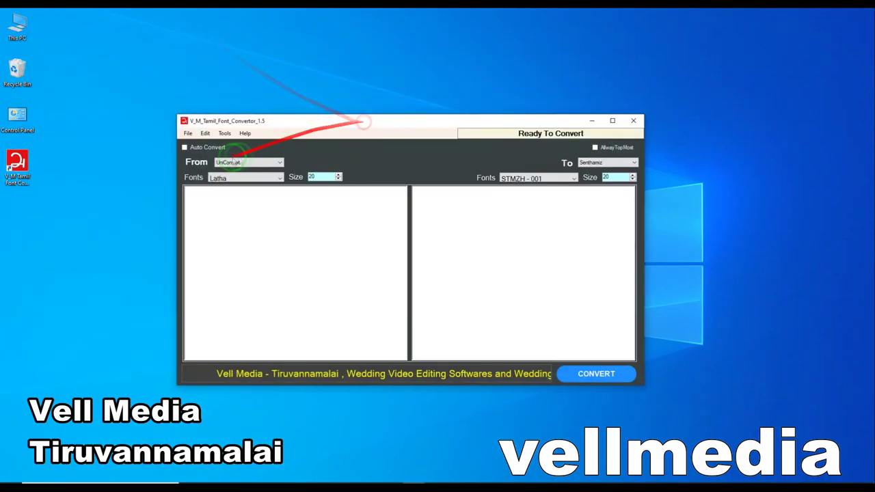
pyautogui.click(283, 231)
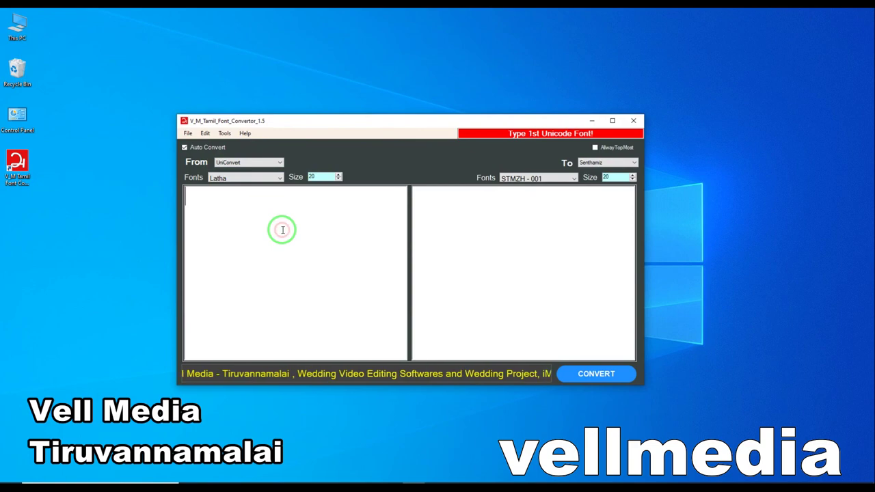
pyautogui.hotkey('ctrl', 'v')
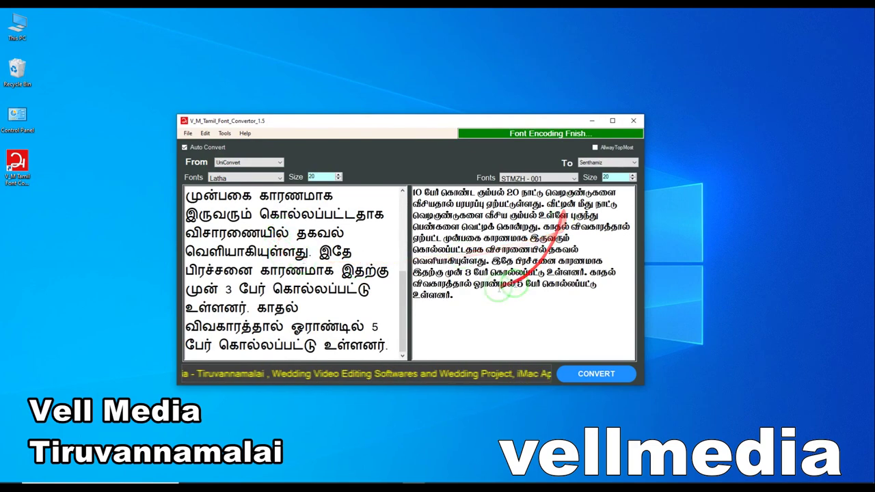
# Turn off Auto Convert and select all of the converted paragraph in the output box.
pyautogui.click(479, 307)
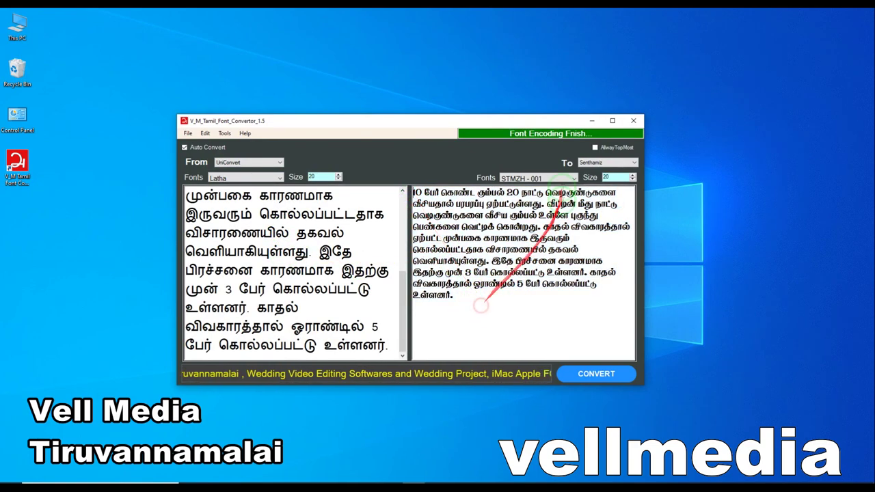
pyautogui.click(184, 147)
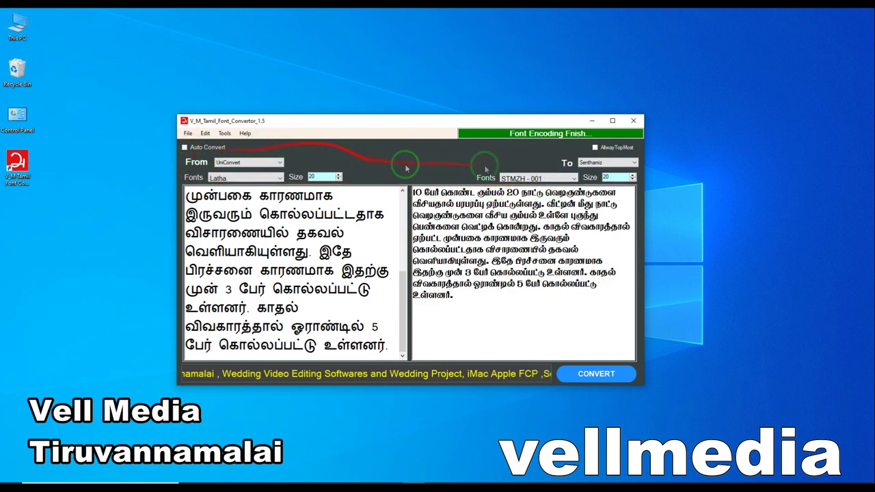
pyautogui.click(555, 177)
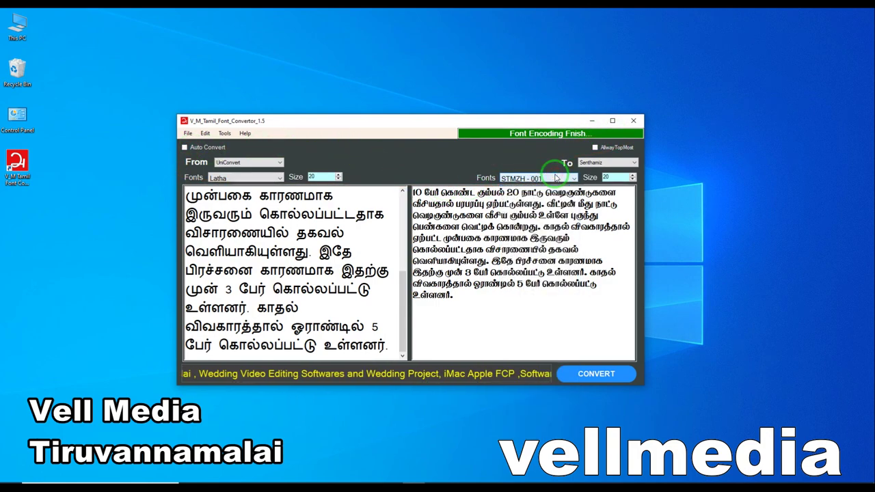
pyautogui.click(469, 293)
pyautogui.hotkey('ctrl', 'a')
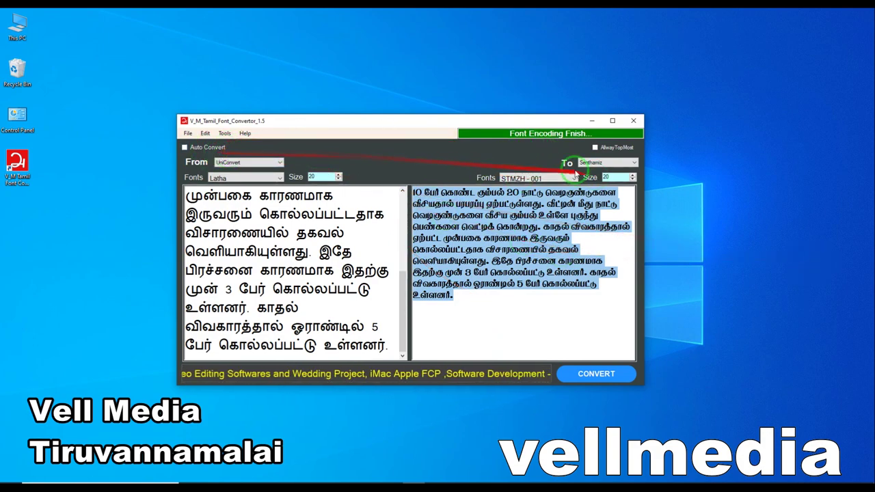
# Turn on AllwayTopMost and browse the STMZH output fonts for the paragraph, settling on STMZH - 016.
pyautogui.click(564, 178)
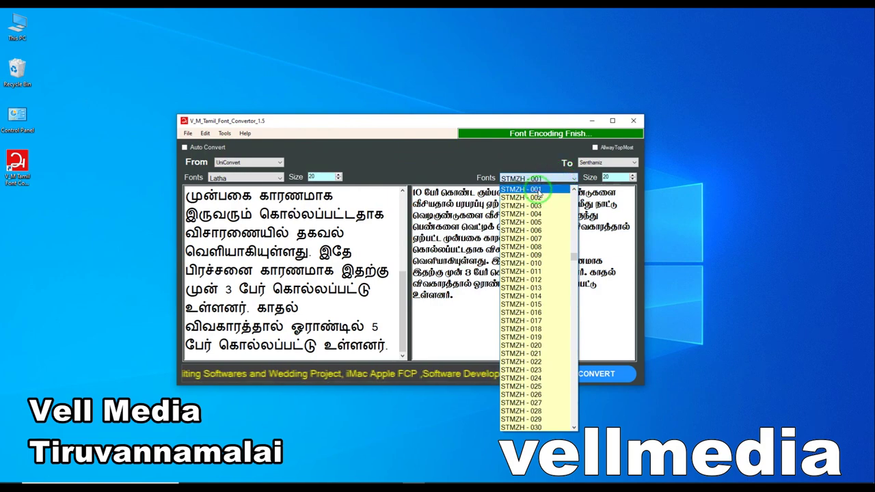
pyautogui.click(422, 172)
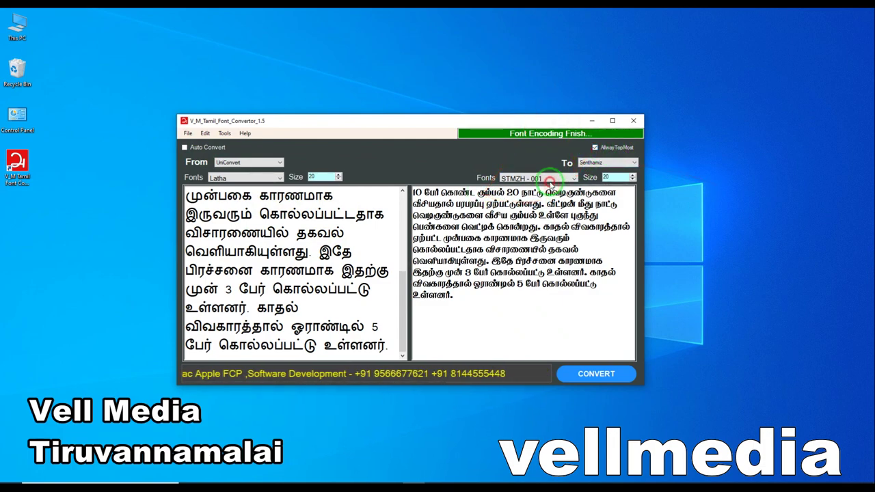
pyautogui.click(550, 179)
pyautogui.click(550, 179)
pyautogui.scroll(-7, 550, 179)
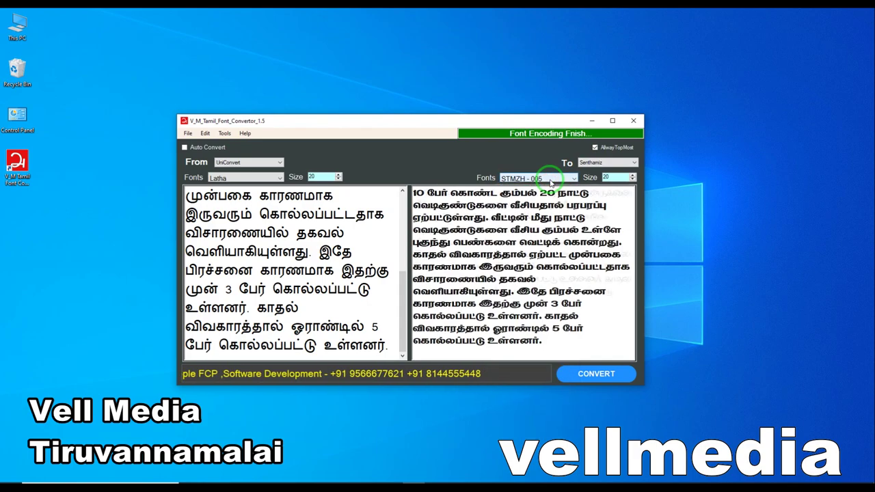
pyautogui.scroll(-9, 550, 179)
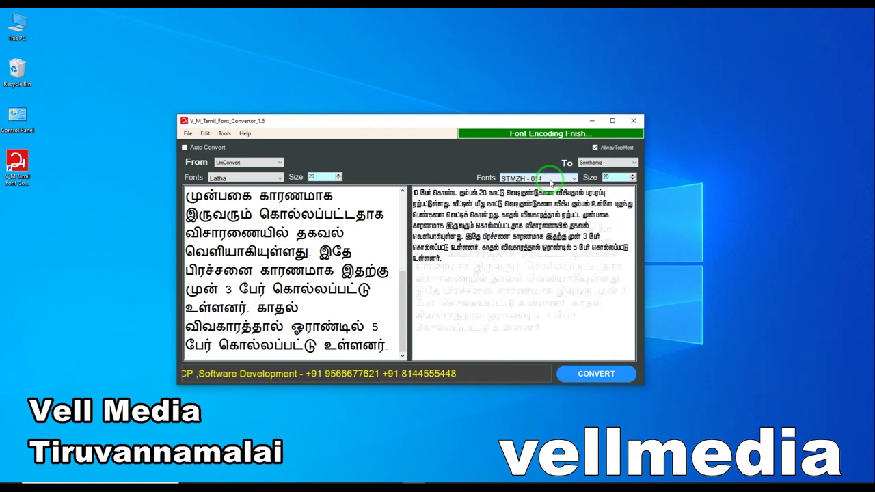
pyautogui.scroll(1, 550, 181)
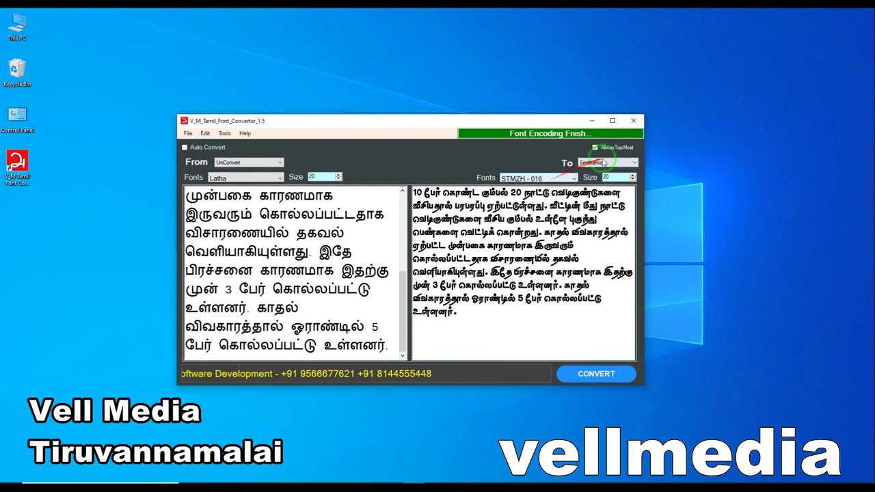
# Convert the paragraph to the Vell encoding with Auto Convert on, and switch the target encoding to Vell-Media.
pyautogui.scroll(-1, 604, 163)
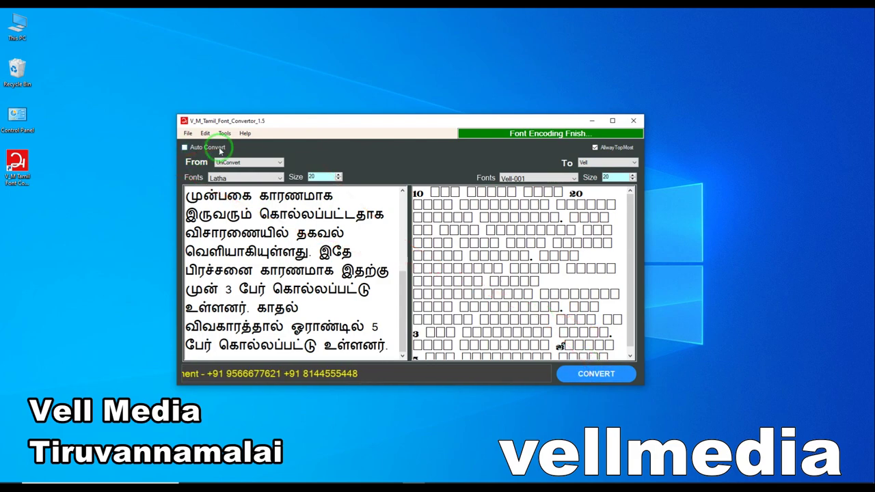
pyautogui.click(604, 375)
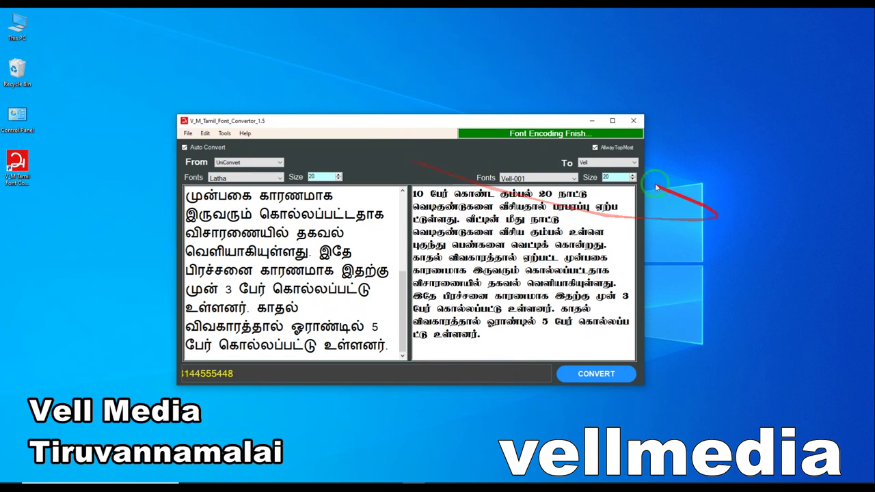
pyautogui.click(607, 163)
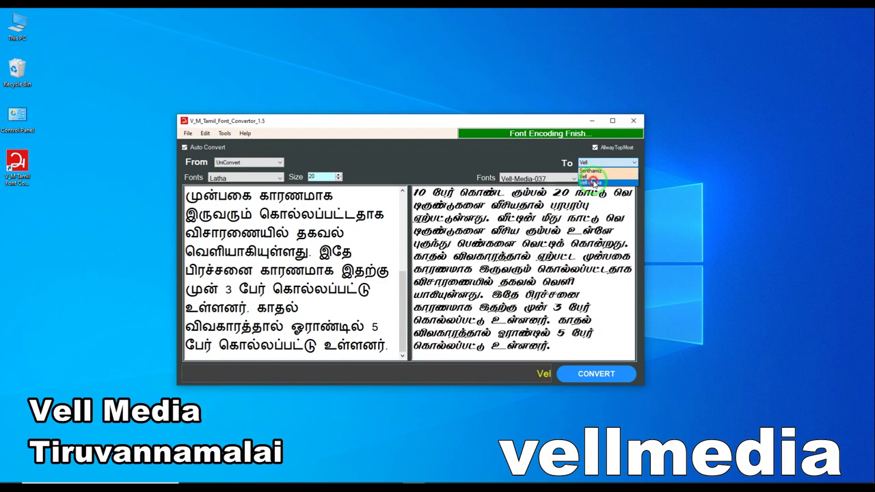
# Try Vell-Media as target encoding, return it to Vell, and select all of the converted paragraph for copying.
pyautogui.click(593, 182)
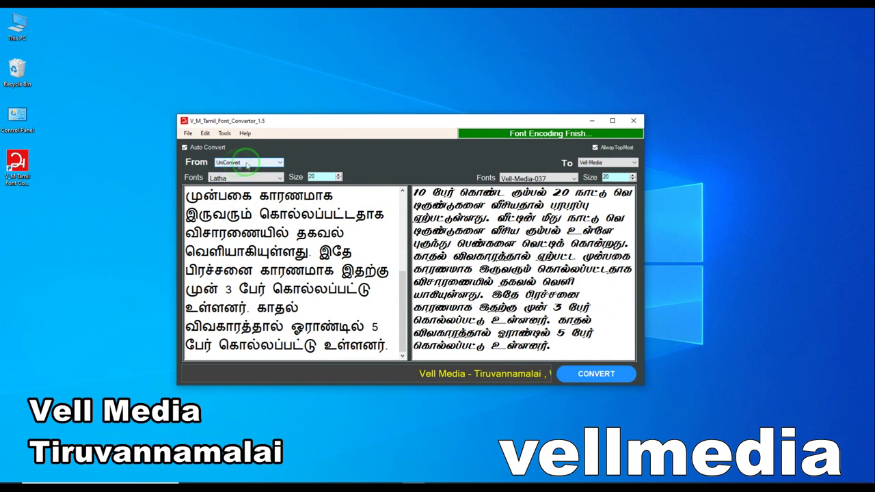
pyautogui.click(607, 163)
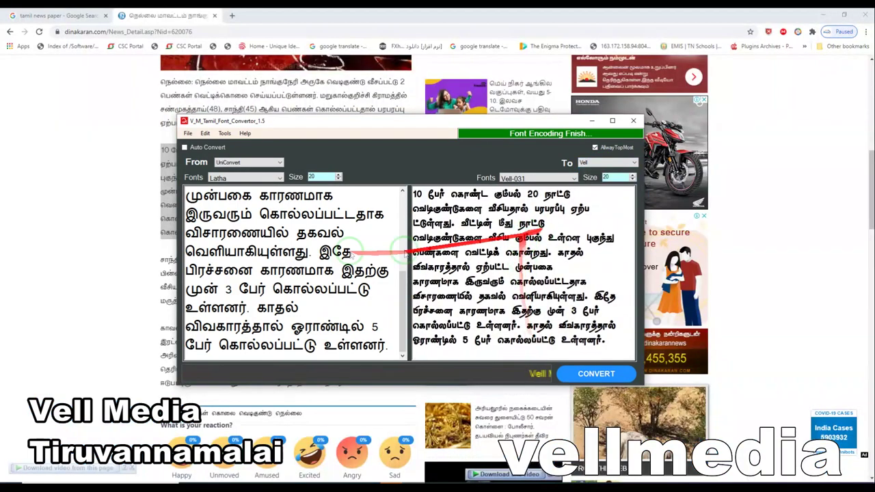
pyautogui.hotkey('ctrl', 'a')
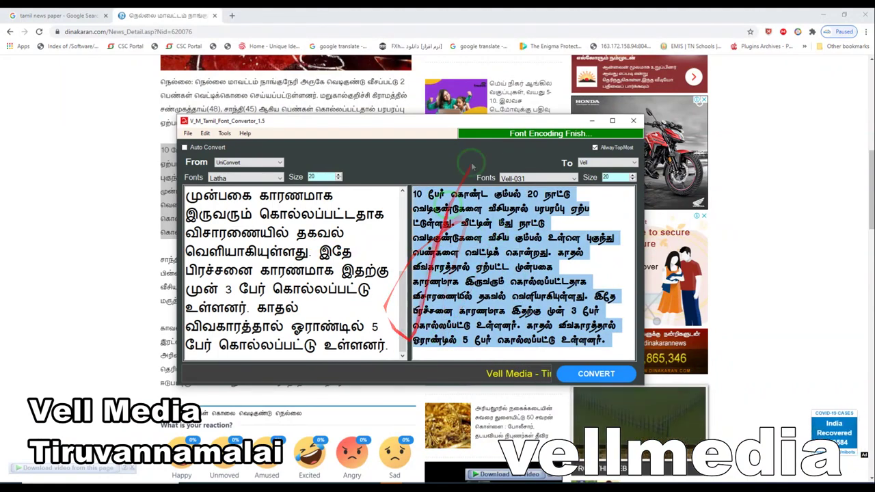
pyautogui.click(615, 163)
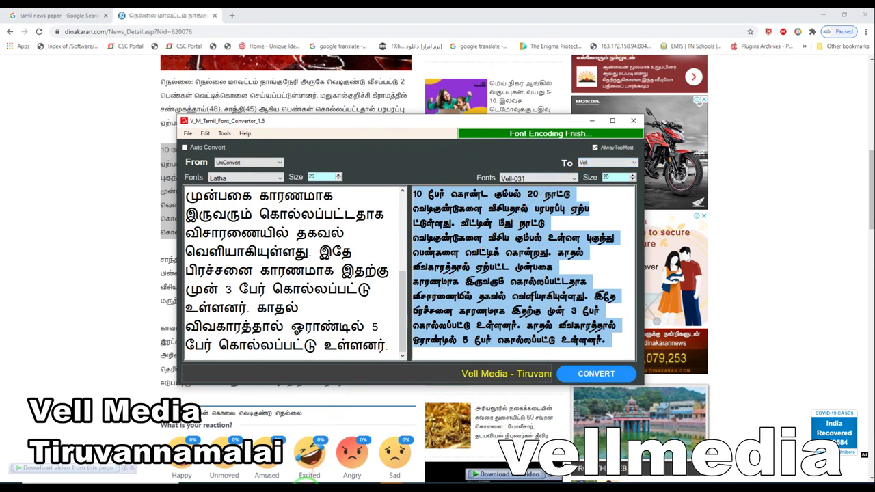
# Switch to Photoshop, minimize the converter, replace the existing Tamil word with the copied paragraph, and set its size to 30 pt.
pyautogui.hotkey('alt', 'Tab')
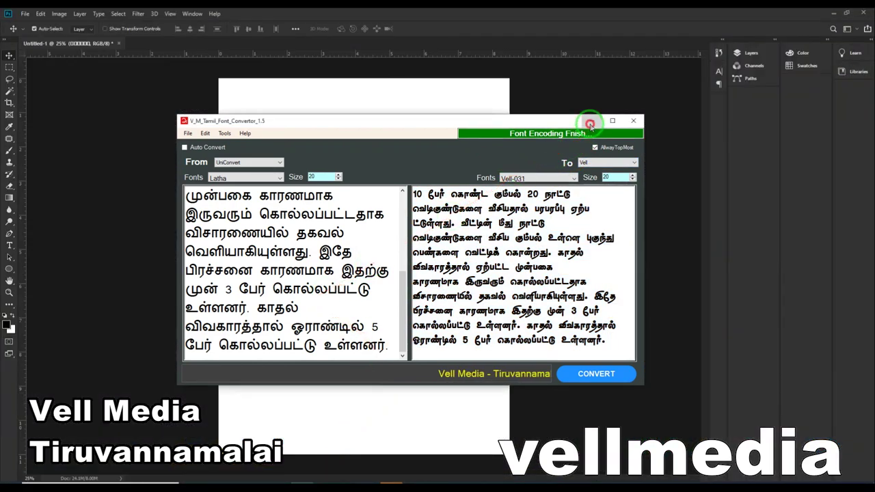
pyautogui.click(591, 122)
pyautogui.doubleClick(357, 177)
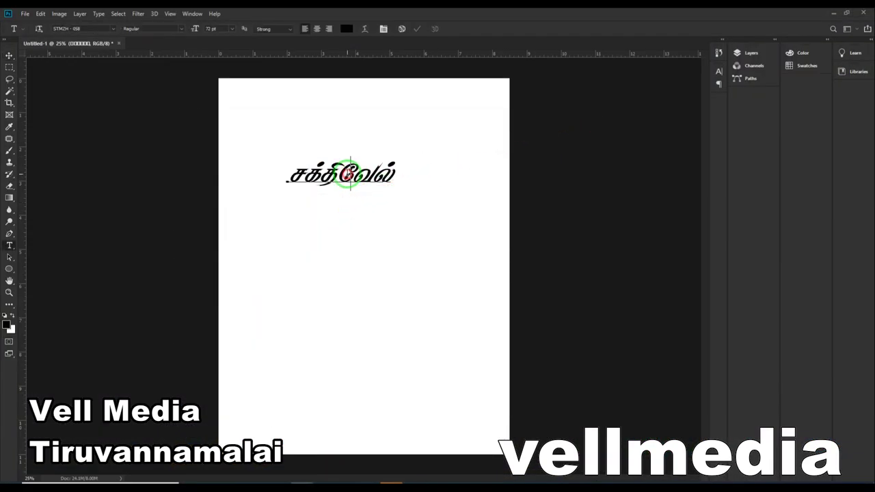
pyautogui.hotkey('ctrl', 'a')
pyautogui.hotkey('ctrl', 'v')
pyautogui.hotkey('ctrl', 'a')
pyautogui.click(233, 29)
pyautogui.click(219, 117)
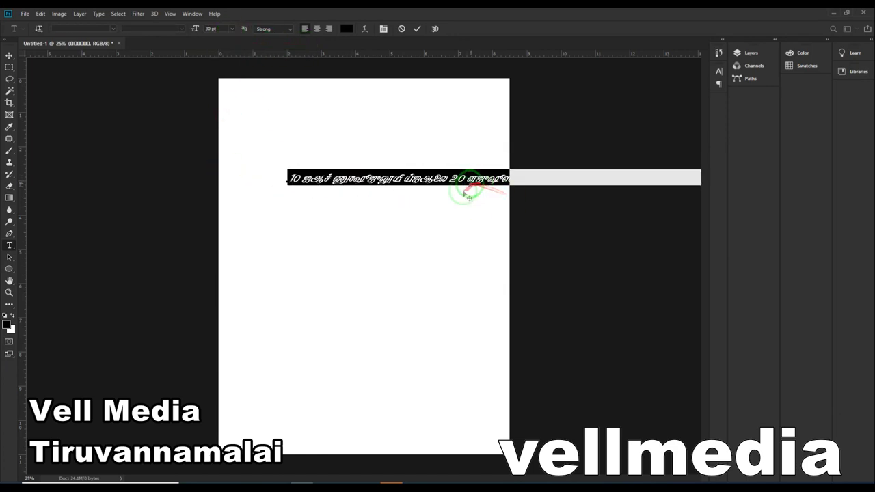
# Move the pasted paragraph toward the page's upper-left corner and break its opening lines to fit the page width.
pyautogui.moveTo(463, 195); pyautogui.dragTo(390, 150)
pyautogui.click(474, 157)
pyautogui.press('Return')
pyautogui.press('Return')
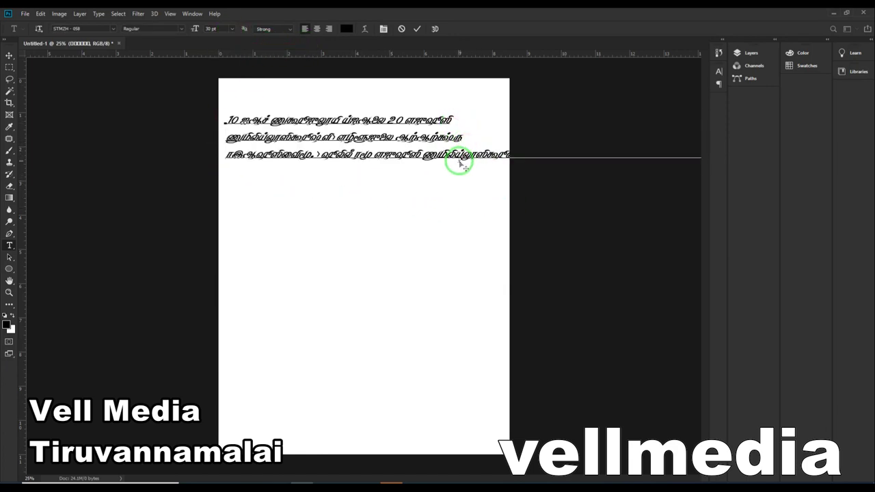
pyautogui.click(421, 155)
pyautogui.press('Return')
pyautogui.click(402, 172)
pyautogui.press('Return')
pyautogui.click(402, 189)
pyautogui.press('Return')
pyautogui.click(489, 216)
pyautogui.press('Return')
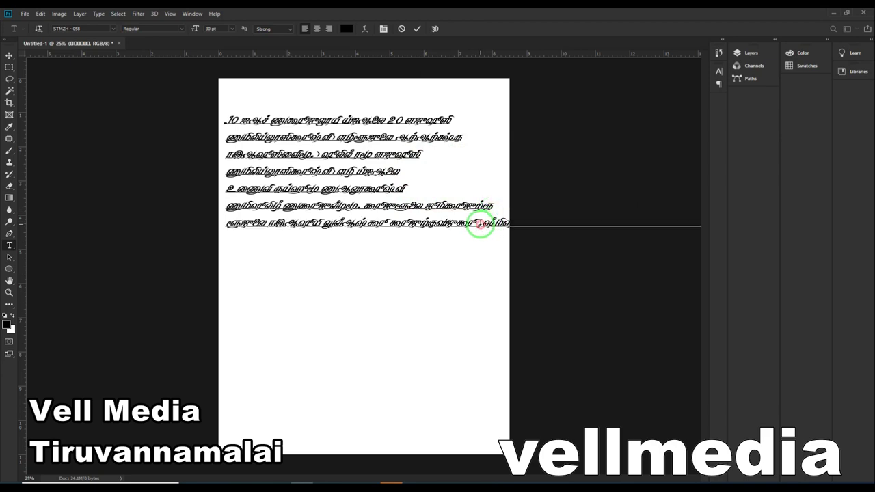
# Break the remaining lines of the paragraph within the page width and delete the final overflowing line.
pyautogui.click(476, 224)
pyautogui.press('Return')
pyautogui.click(437, 243)
pyautogui.press('Return')
pyautogui.press('Return')
pyautogui.click(488, 274)
pyautogui.press('Return')
pyautogui.click(421, 291)
pyautogui.press('Return')
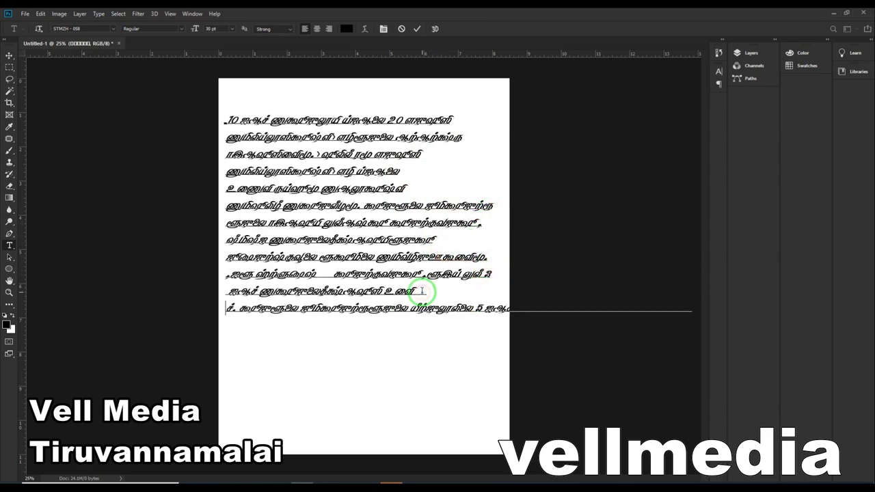
pyautogui.moveTo(225, 309); pyautogui.dragTo(693, 311)
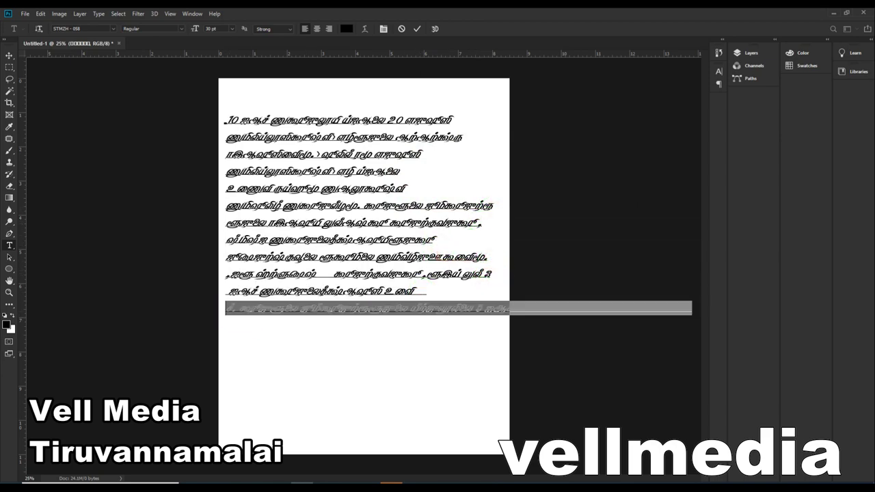
pyautogui.press('BackSpace')
# Select the whole paragraph, filter the fonts by "vell", and apply Vell-039 followed by Vell-013.
pyautogui.moveTo(209, 333); pyautogui.dragTo(33, 49)
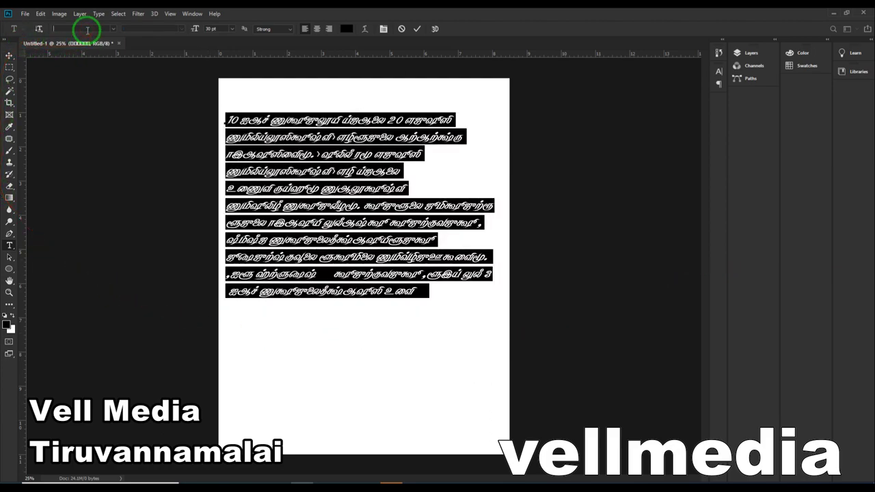
pyautogui.write('vell')
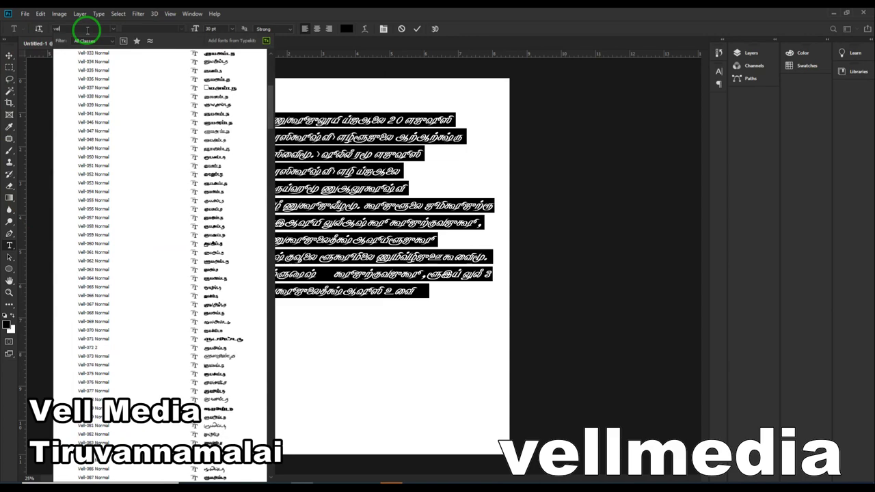
pyautogui.press('Down')
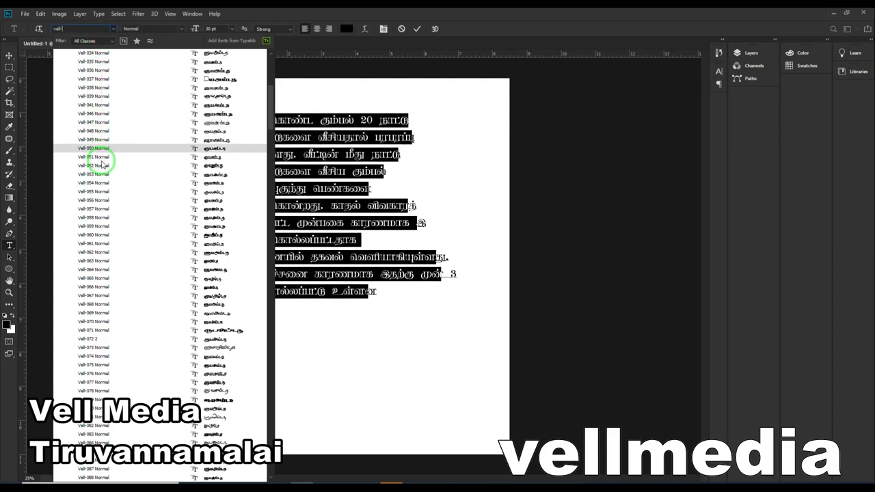
pyautogui.click(121, 95)
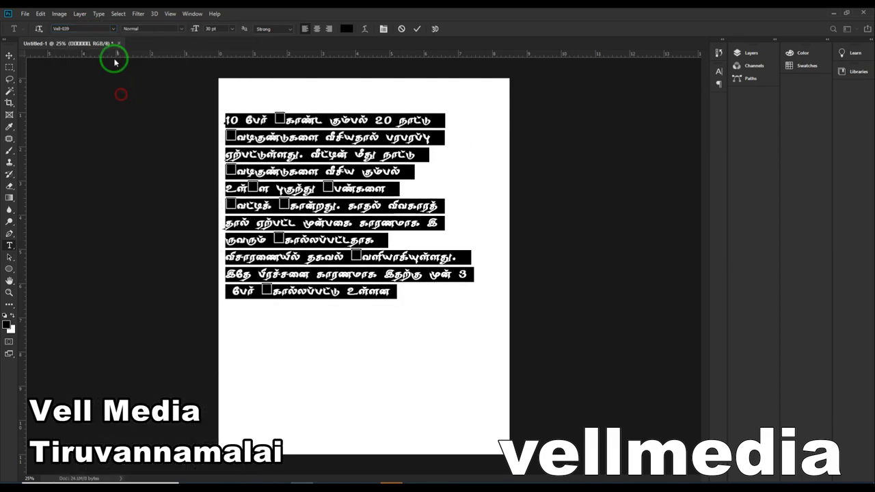
pyautogui.click(87, 29)
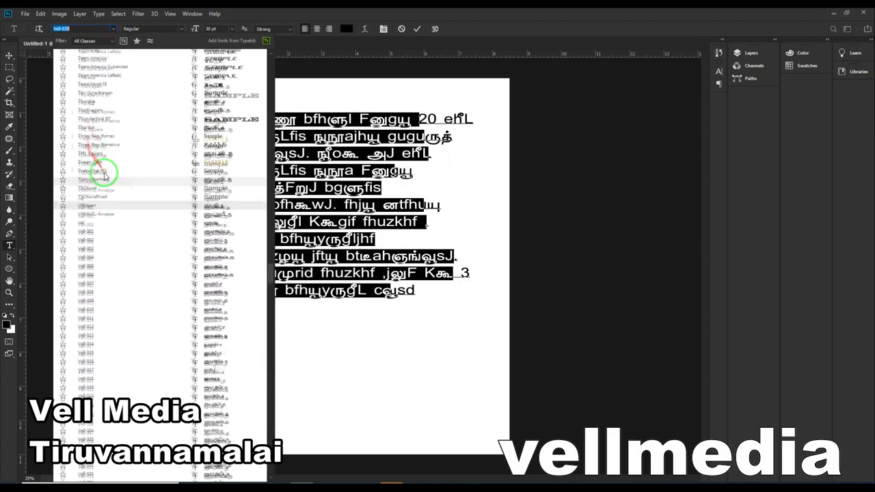
pyautogui.click(171, 194)
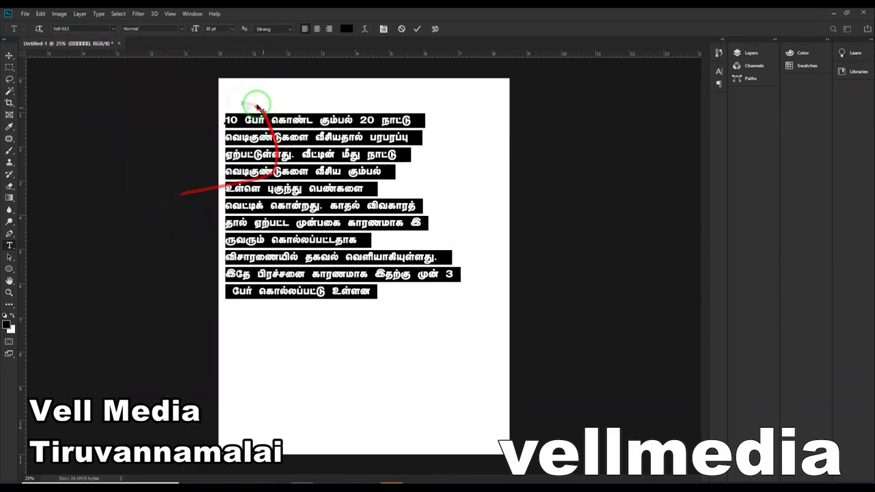
pyautogui.click(357, 257)
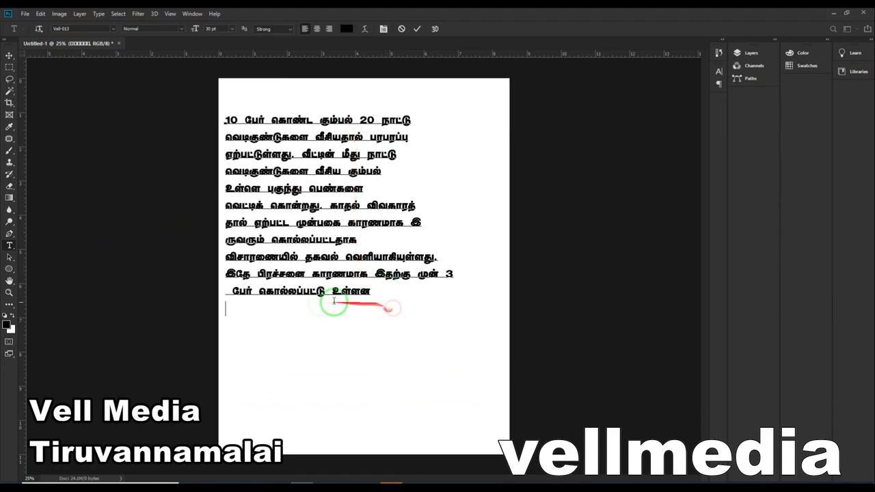
# Cycle the whole paragraph through the Vell fonts, settle on Vell-022, and deselect the text.
pyautogui.click(273, 128)
pyautogui.hotkey('ctrl', 'a')
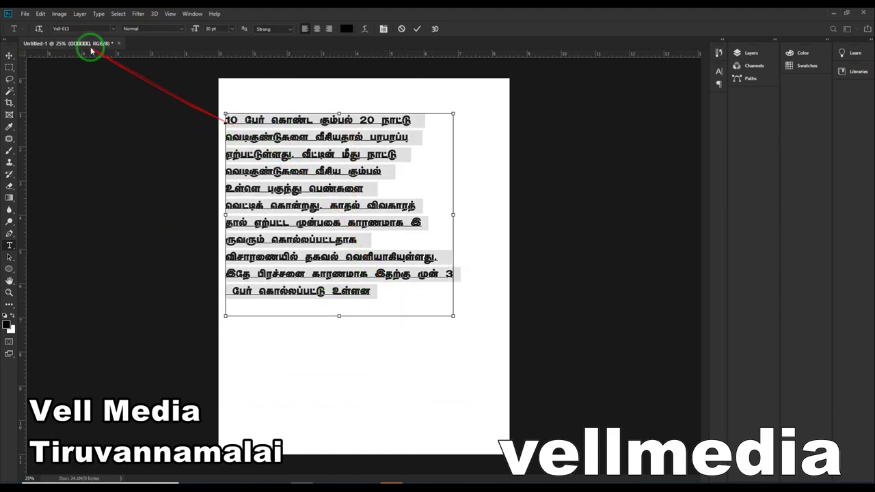
pyautogui.click(95, 29)
pyautogui.press('Down')
pyautogui.press('Down')
pyautogui.press('Down')
pyautogui.press('Down')
pyautogui.press('Down')
pyautogui.press('Down')
pyautogui.press('Down')
pyautogui.press('Down')
pyautogui.press('Down')
pyautogui.press('Down')
pyautogui.press('Down')
pyautogui.press('Down')
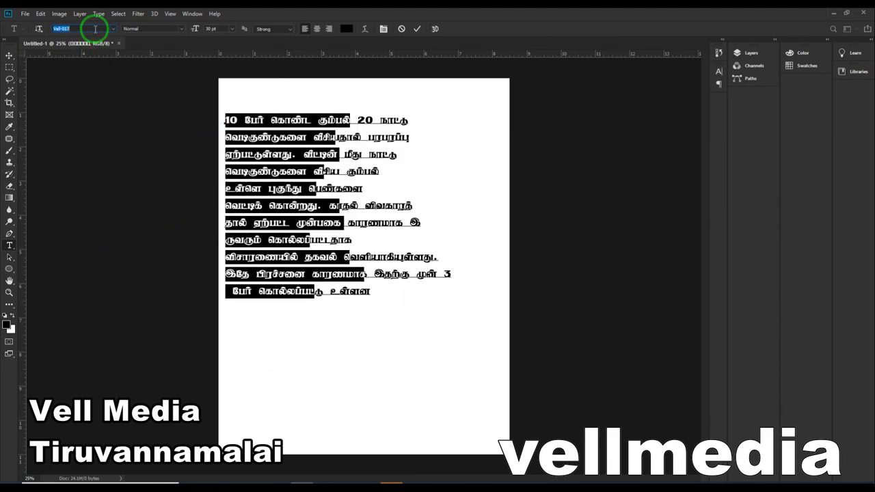
pyautogui.press('Down')
pyautogui.press('Down')
pyautogui.press('Down')
pyautogui.press('Down')
pyautogui.press('Down')
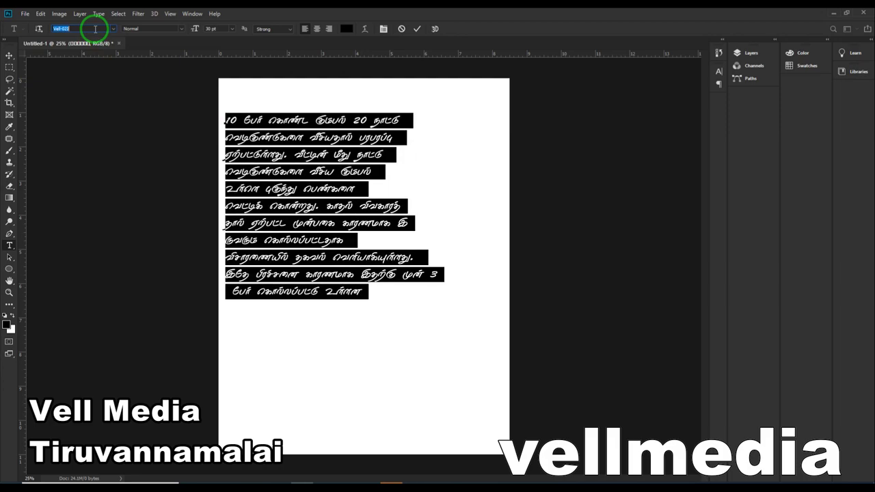
pyautogui.press('Down')
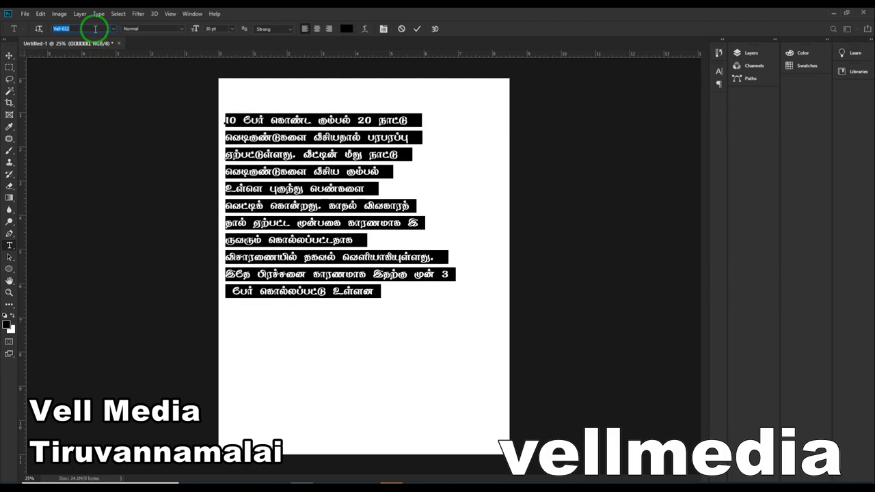
pyautogui.moveTo(406, 334); pyautogui.dragTo(145, 84)
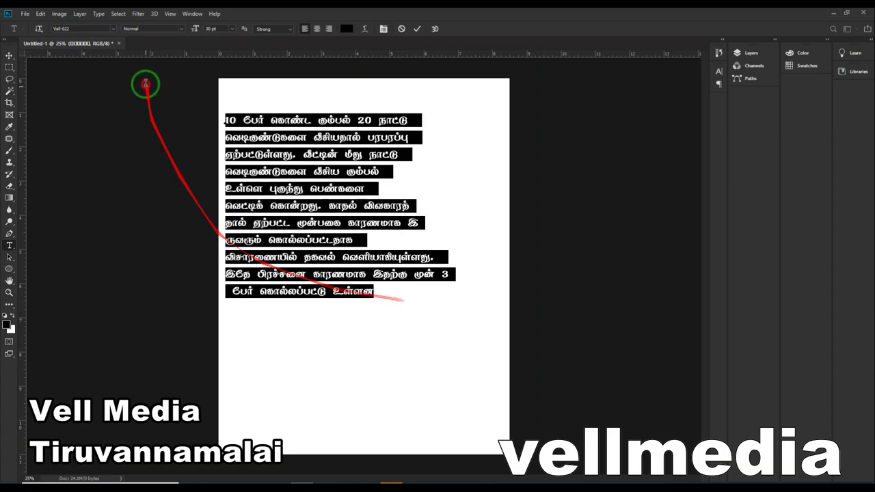
pyautogui.click(370, 299)
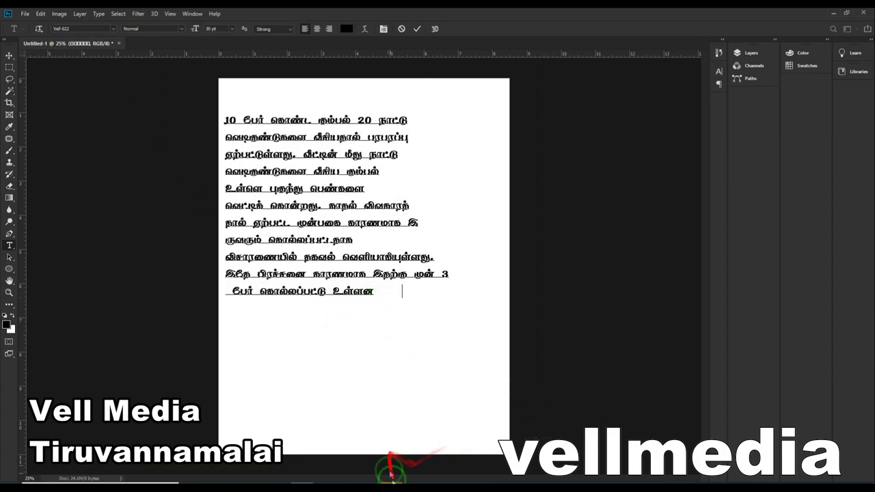
# Switch to the Tamil font converter, set the source encoding to Bamini, and enter "yp yP" as source text.
pyautogui.hotkey('alt', 'Tab')
pyautogui.click(335, 250)
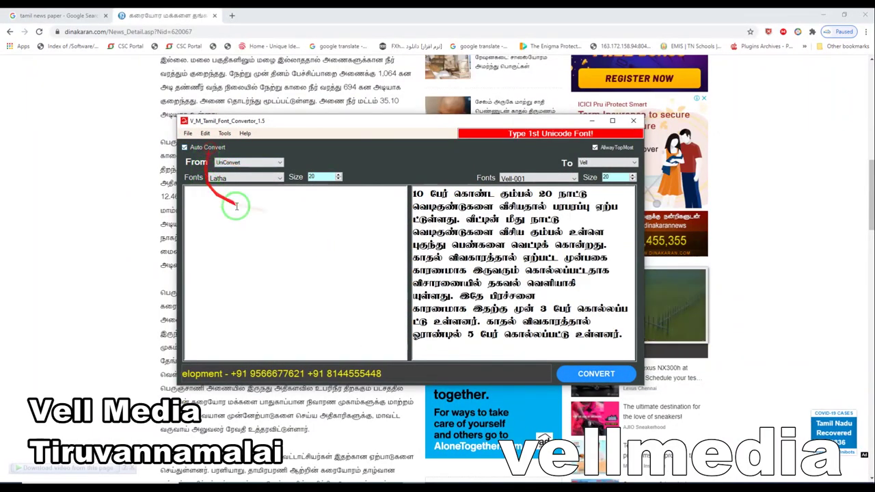
pyautogui.click(281, 215)
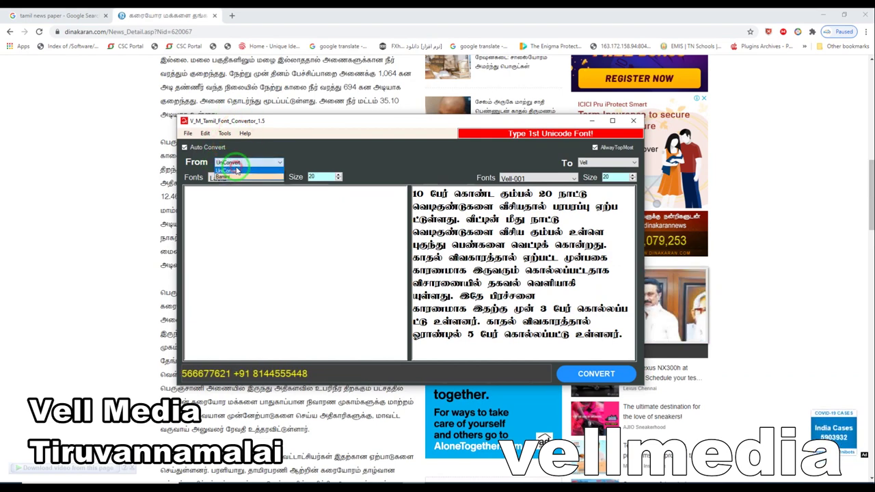
pyautogui.click(232, 177)
pyautogui.click(244, 209)
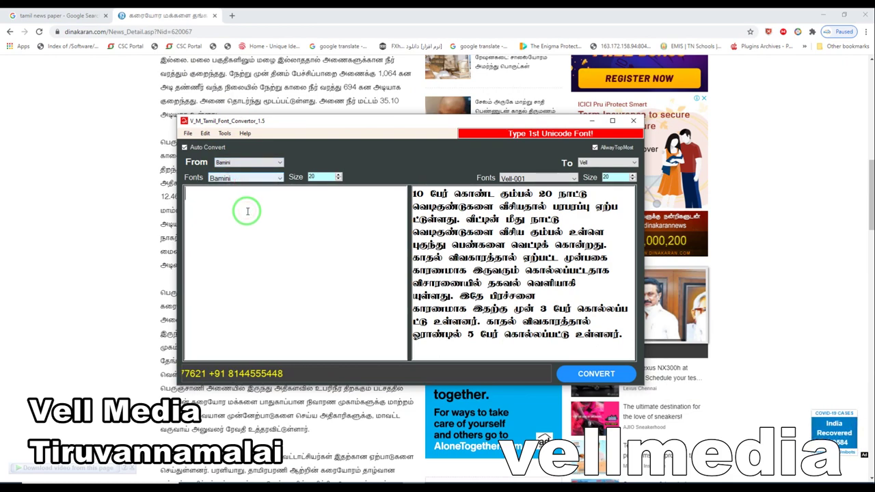
pyautogui.write('yp')
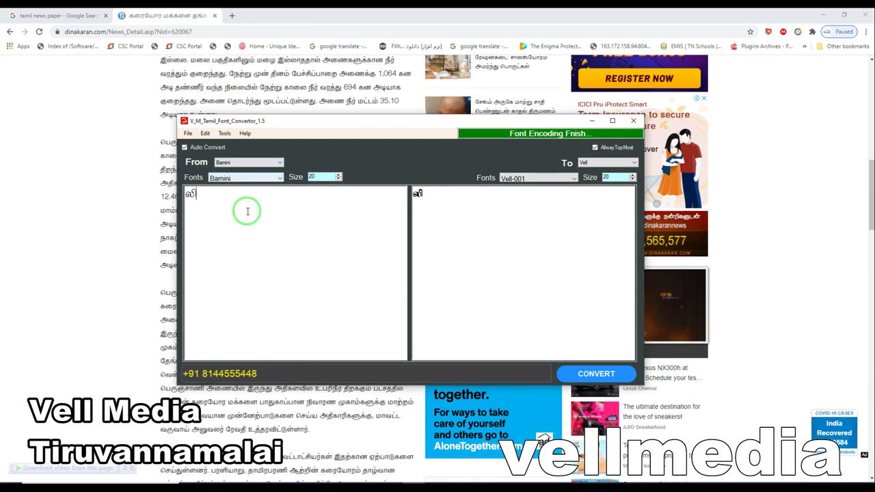
pyautogui.write(' yP')
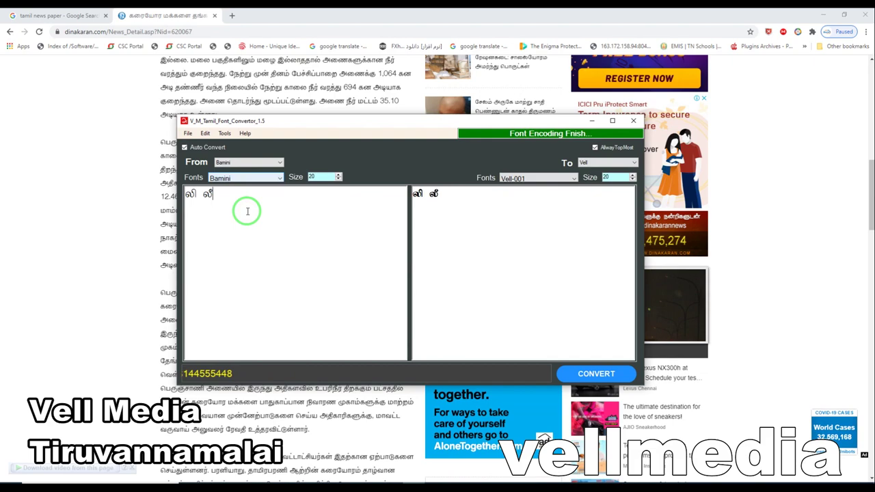
# Set the target encoding to Senthamiz and copy the converted text.
pyautogui.click(621, 165)
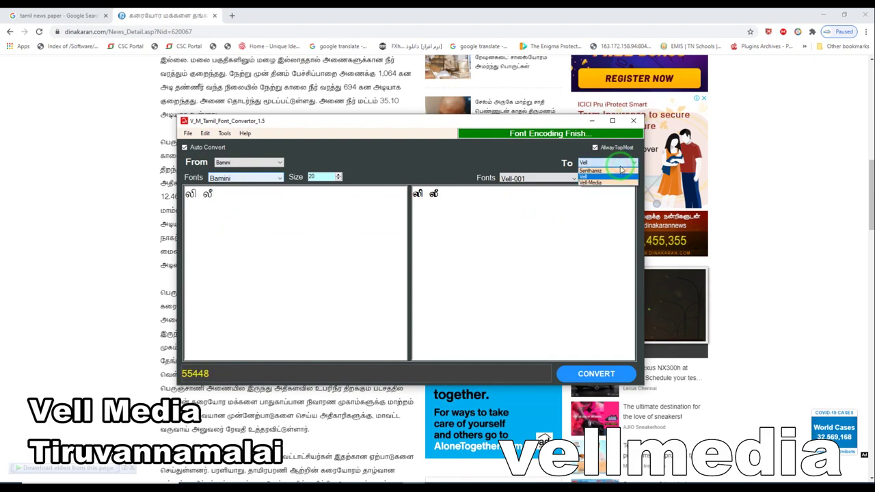
pyautogui.click(592, 171)
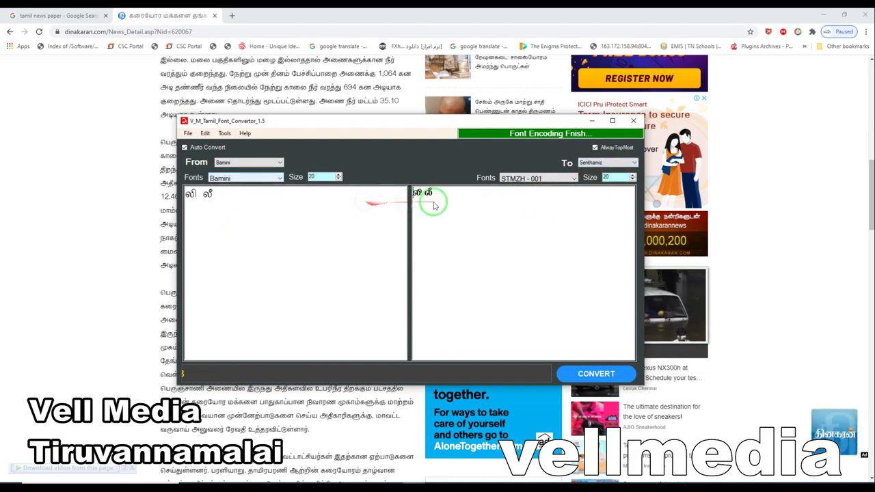
pyautogui.click(207, 134)
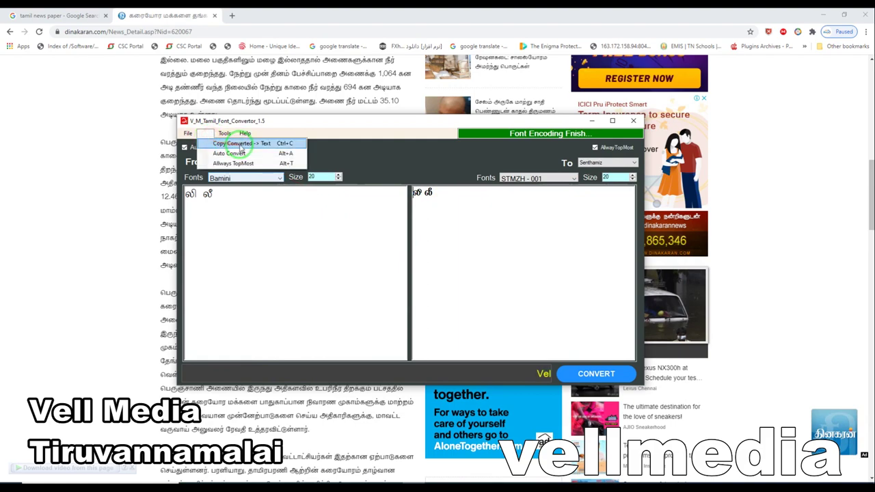
pyautogui.click(298, 246)
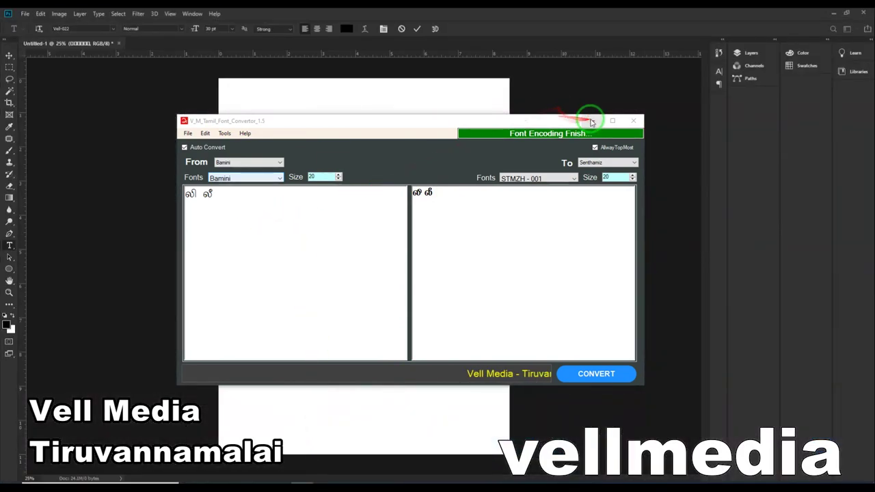
# Minimize the converter and replace the Photoshop paragraph with the copied Senthamiz text.
pyautogui.click(591, 121)
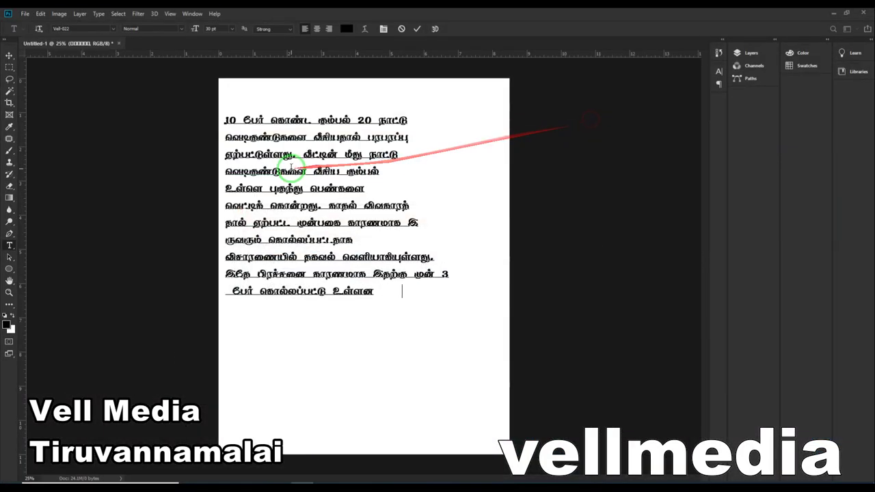
pyautogui.hotkey('ctrl', 'a')
pyautogui.hotkey('ctrl', 'v')
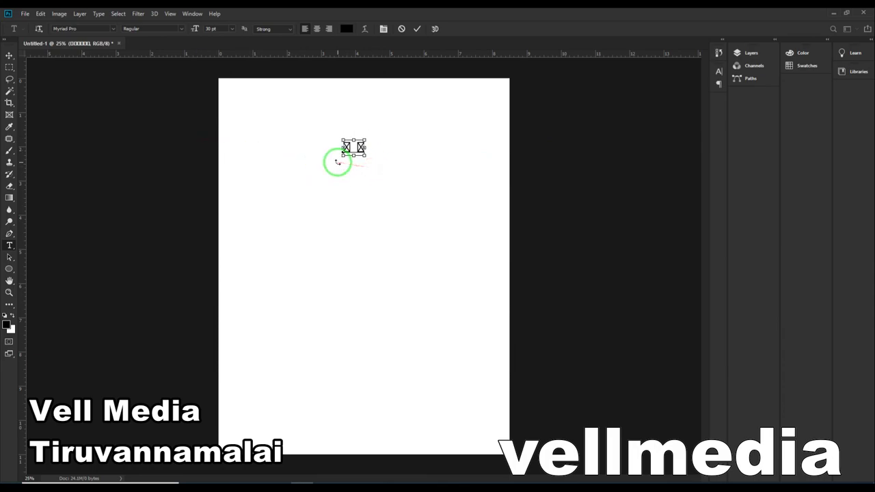
# Set the font of the pasted Senthamiz text to STMZH - 001 Regular.
pyautogui.click(91, 29)
pyautogui.write('S')
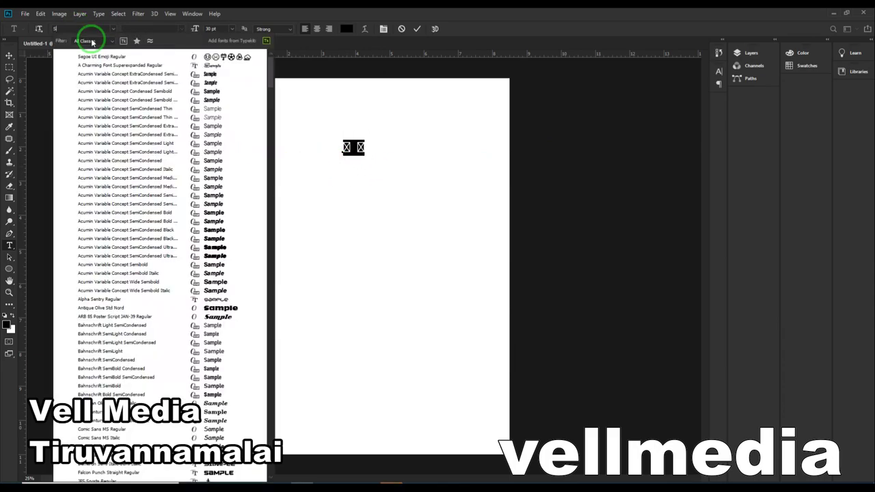
pyautogui.write('TM')
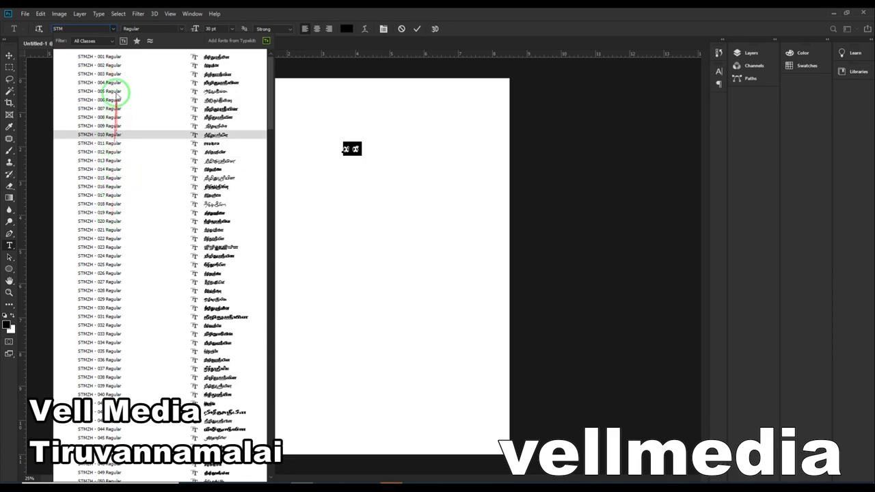
pyautogui.click(117, 56)
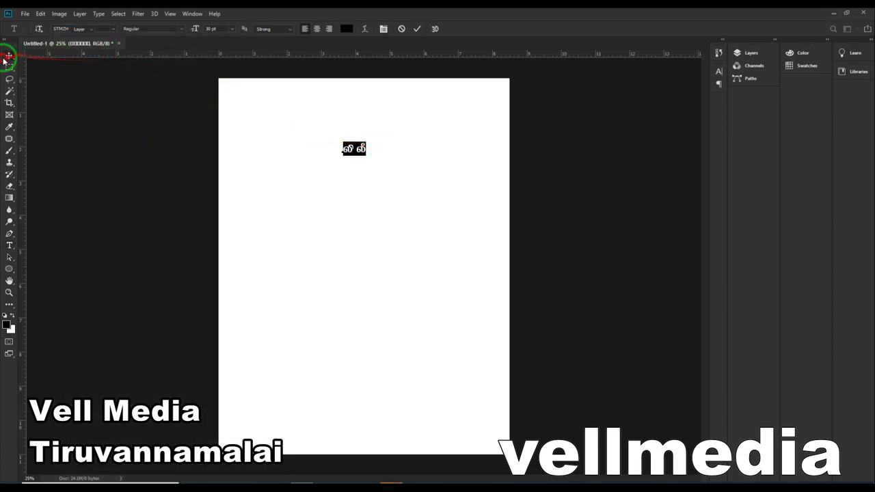
# Enlarge the Tamil text to about 215 pt with a free transform in the upper part of the page.
pyautogui.click(9, 55)
pyautogui.click(356, 146)
pyautogui.moveTo(375, 170); pyautogui.dragTo(400, 215)
pyautogui.doubleClick(394, 176)
# Select all the enlarged text and cycle it through the STMZH fonts up to STMZH - 021.
pyautogui.doubleClick(319, 177)
pyautogui.hotkey('ctrl', 'a')
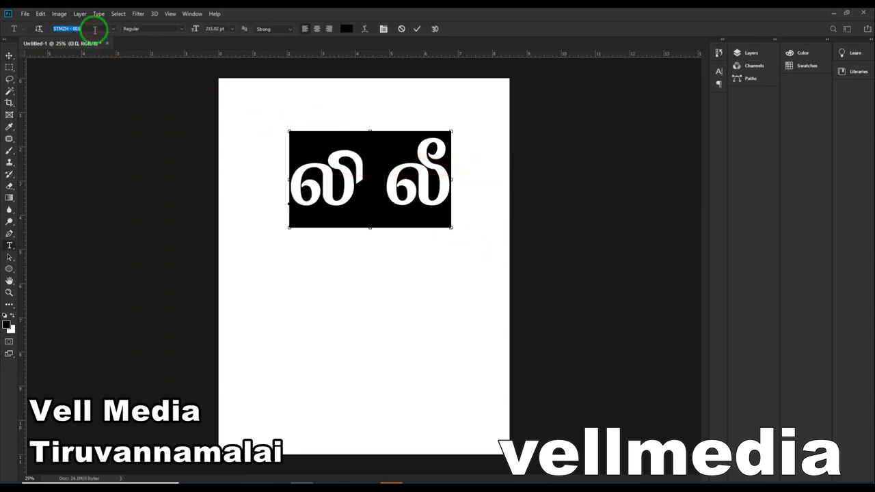
pyautogui.moveTo(294, 180); pyautogui.dragTo(479, 177)
pyautogui.click(89, 29)
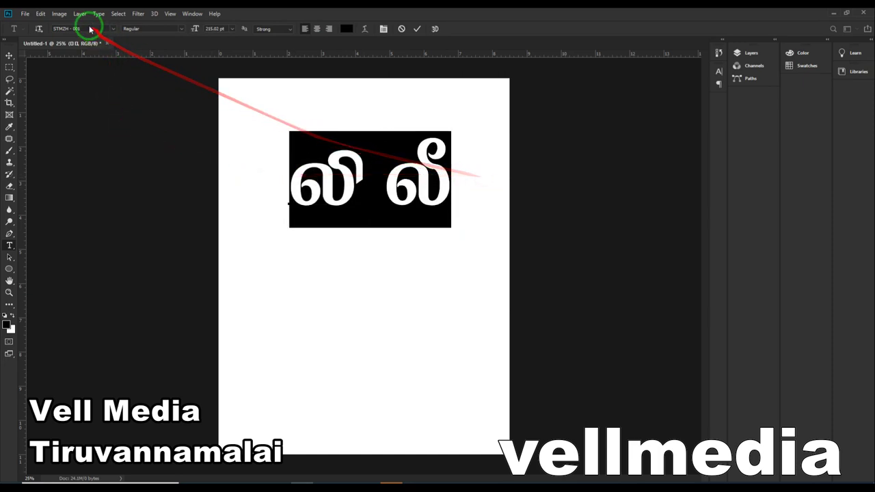
pyautogui.press('Down')
pyautogui.press('Down')
pyautogui.press('Down')
pyautogui.press('Down')
pyautogui.press('Down')
pyautogui.press('Down')
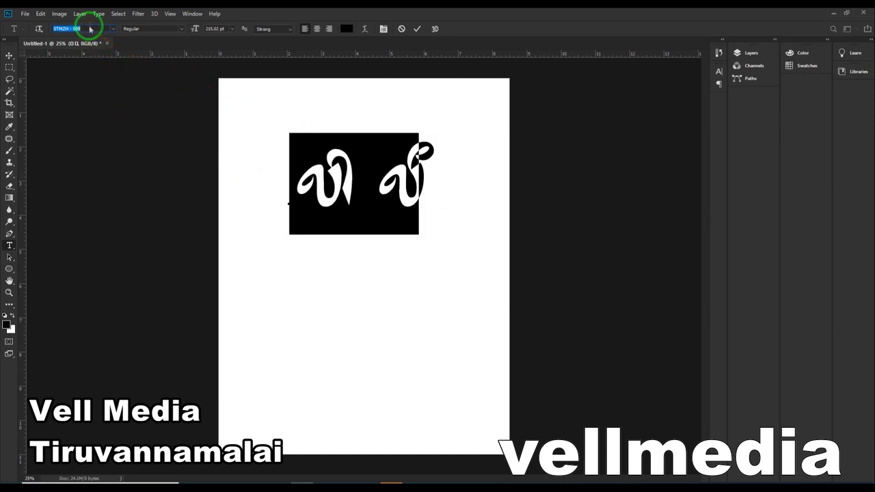
pyautogui.press('Down')
pyautogui.press('Down')
pyautogui.press('Down')
pyautogui.press('Down')
pyautogui.press('Down')
pyautogui.press('Down')
pyautogui.press('Down')
pyautogui.press('Down')
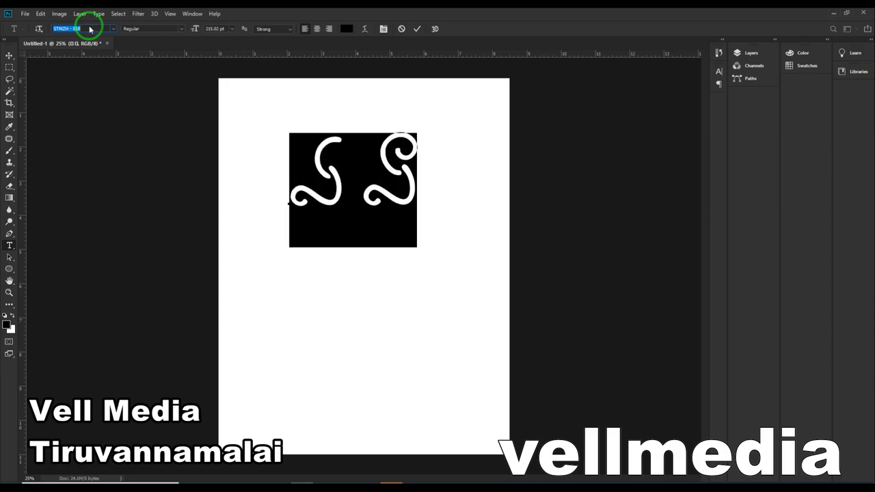
pyautogui.press('Down')
pyautogui.press('Down')
pyautogui.press('Down')
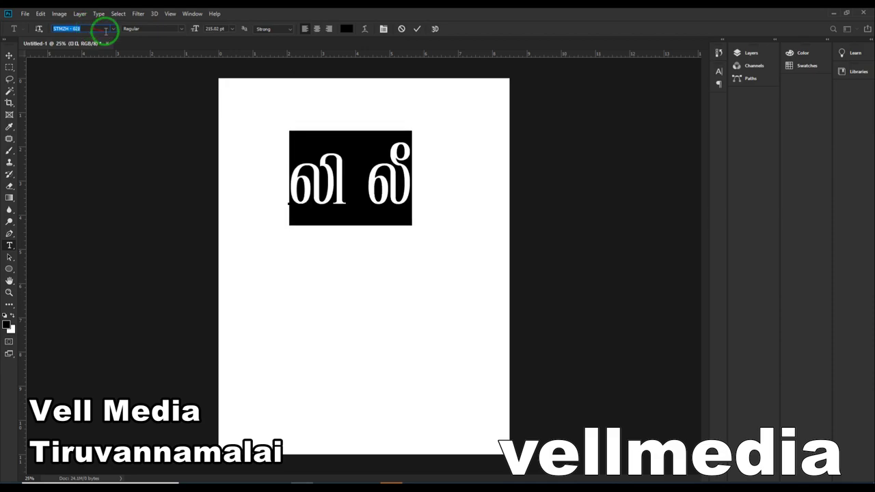
# Browse the STMZH fonts from 001 through the 090s, previewing them on the selected Tamil text.
pyautogui.click(113, 29)
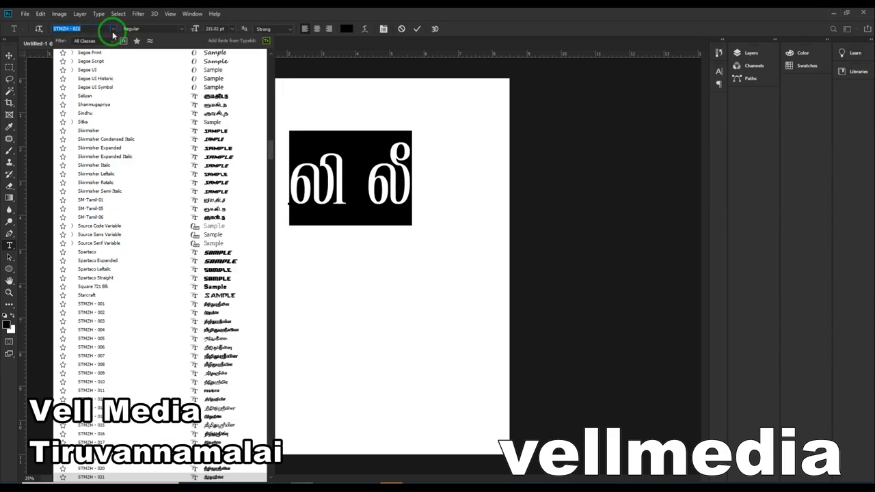
pyautogui.scroll(-5, 195, 308)
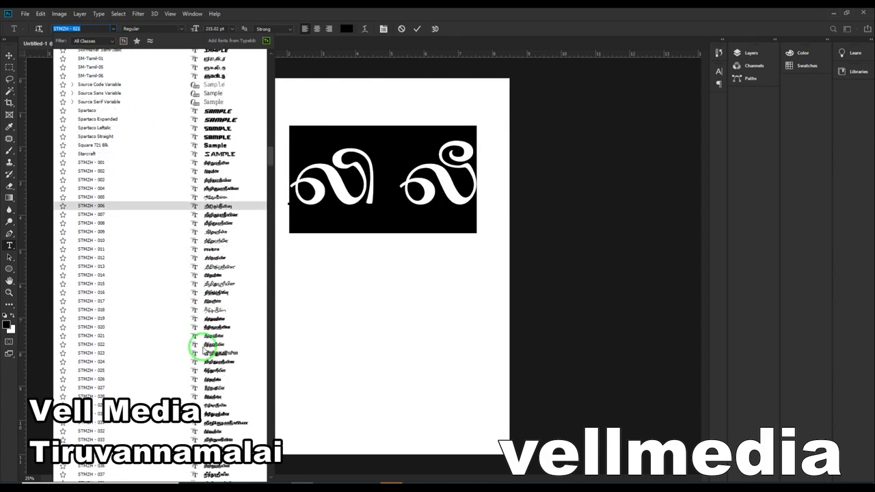
pyautogui.scroll(-3, 219, 321)
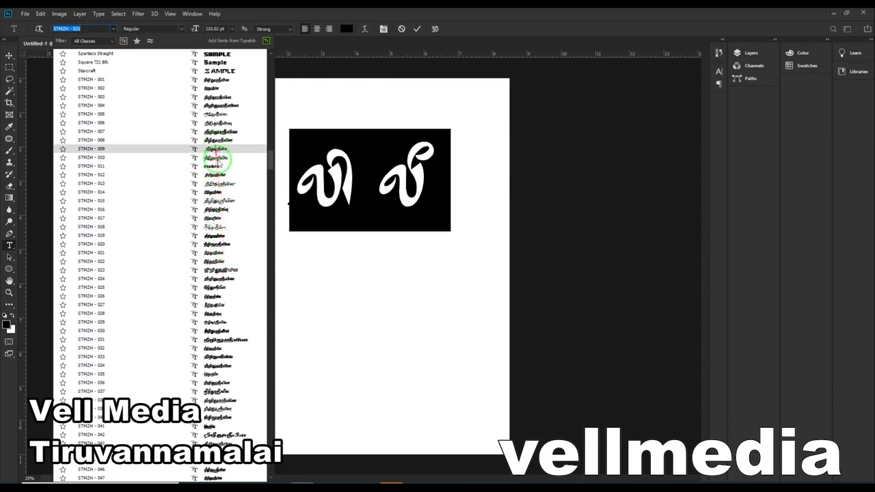
pyautogui.scroll(-5, 234, 322)
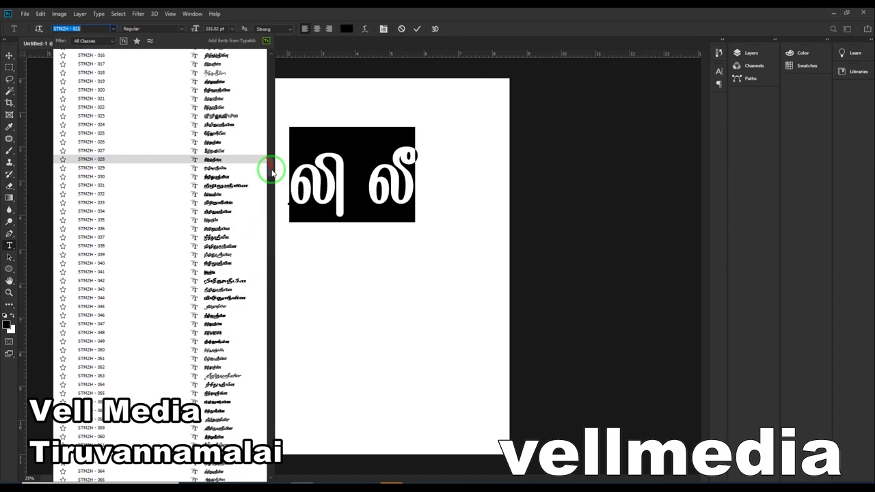
pyautogui.scroll(-9, 270, 177)
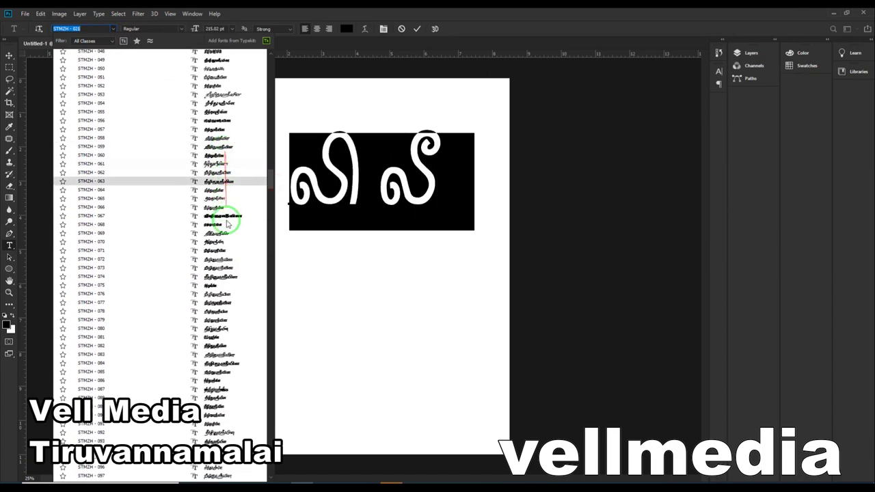